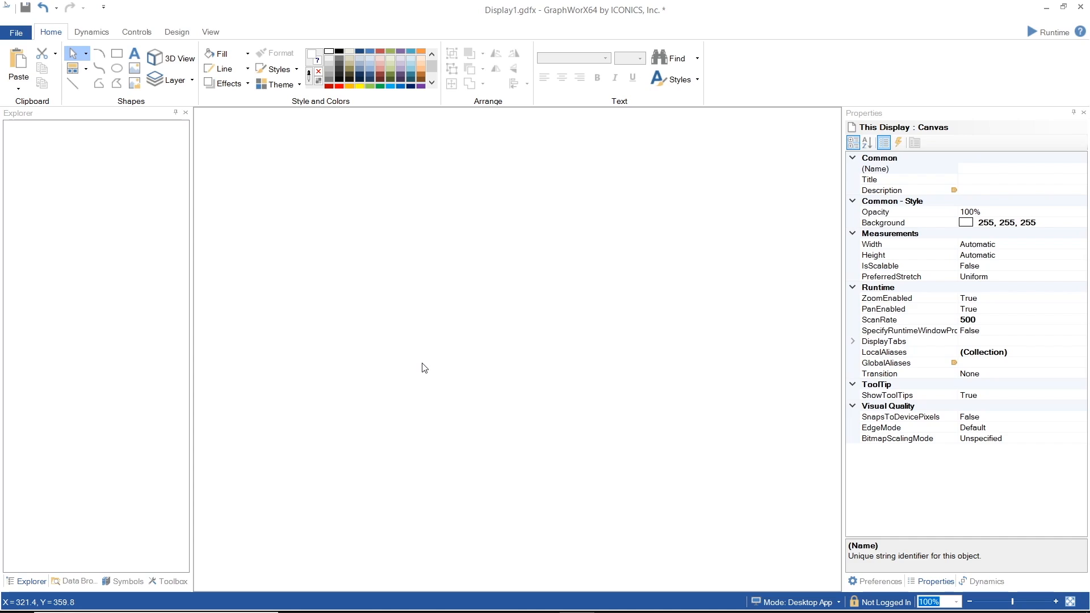
Step: Add a process point text object to the upper part of the empty canvas
left_click(100, 33)
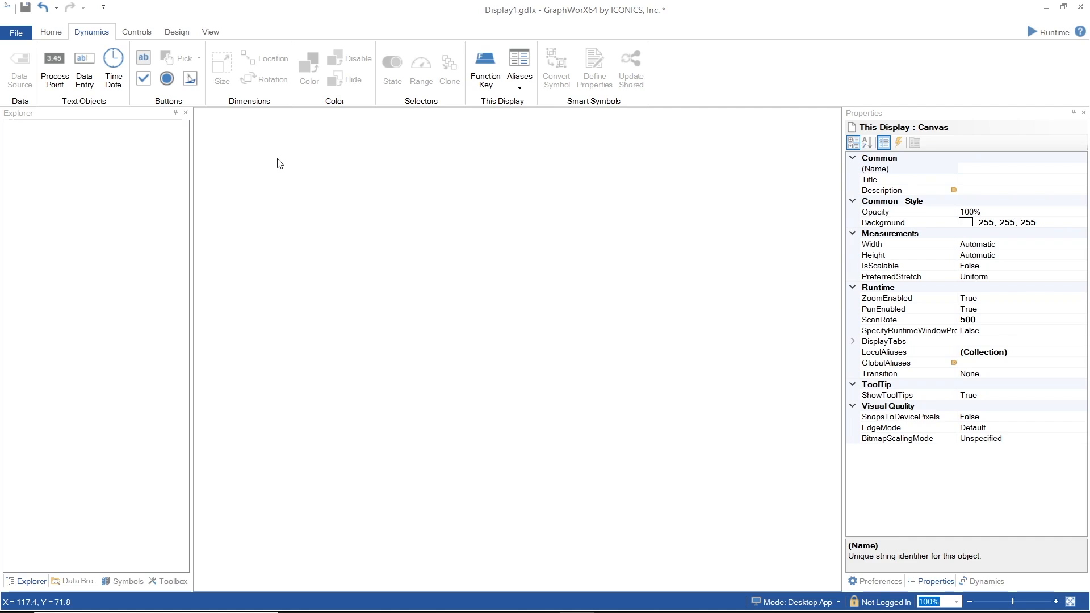
left_click(55, 67)
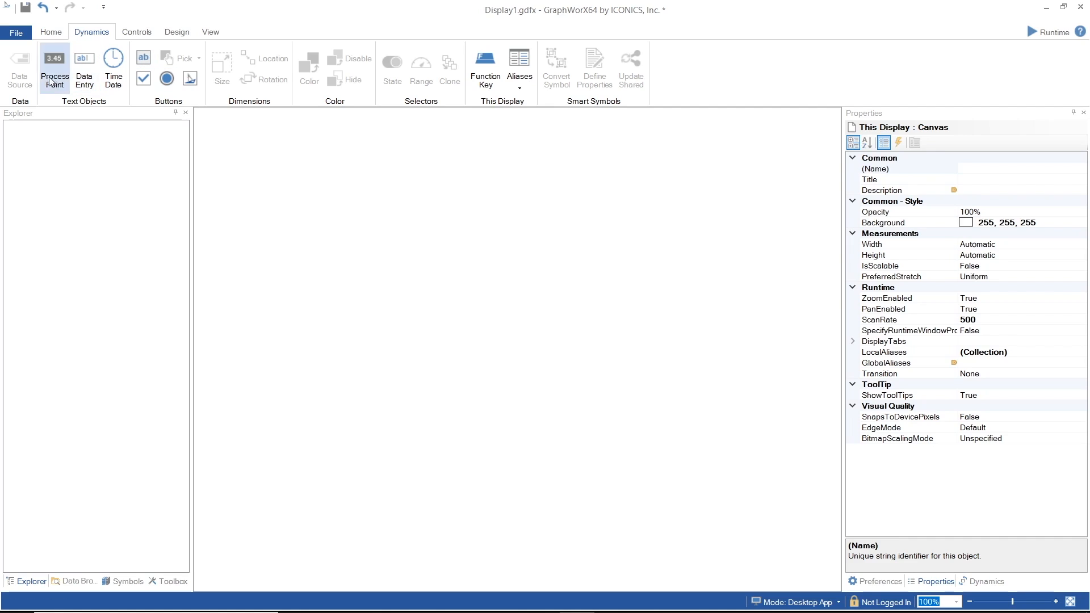
left_click_drag(208, 204, 359, 270)
Step: Place a data entry field beside the process point and a time/date label beyond it in the same row
left_click(88, 64)
left_click_drag(401, 199, 546, 272)
left_click(114, 67)
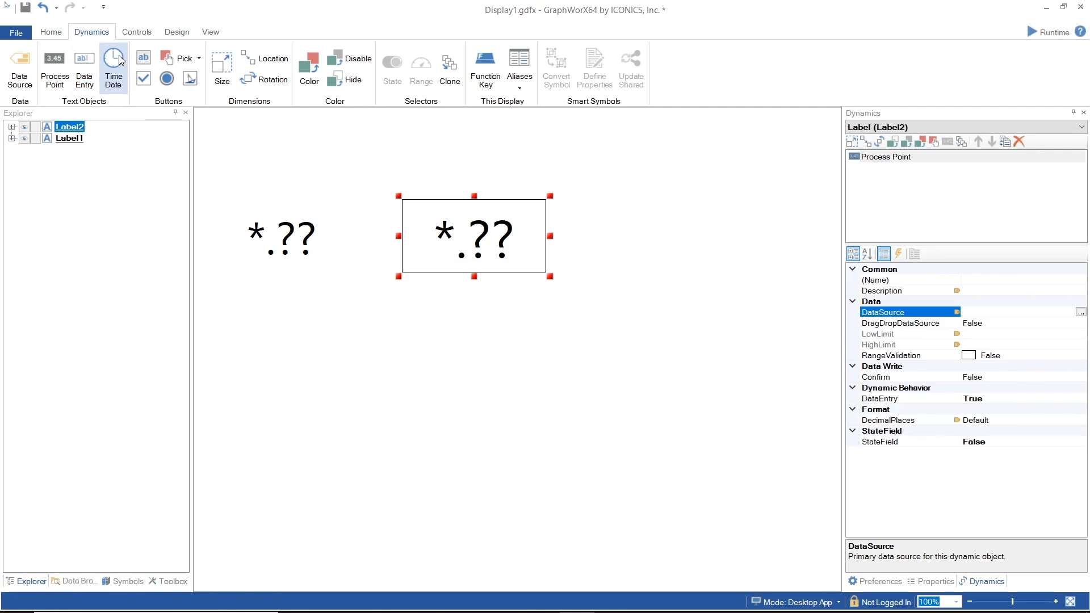
left_click_drag(573, 197, 821, 284)
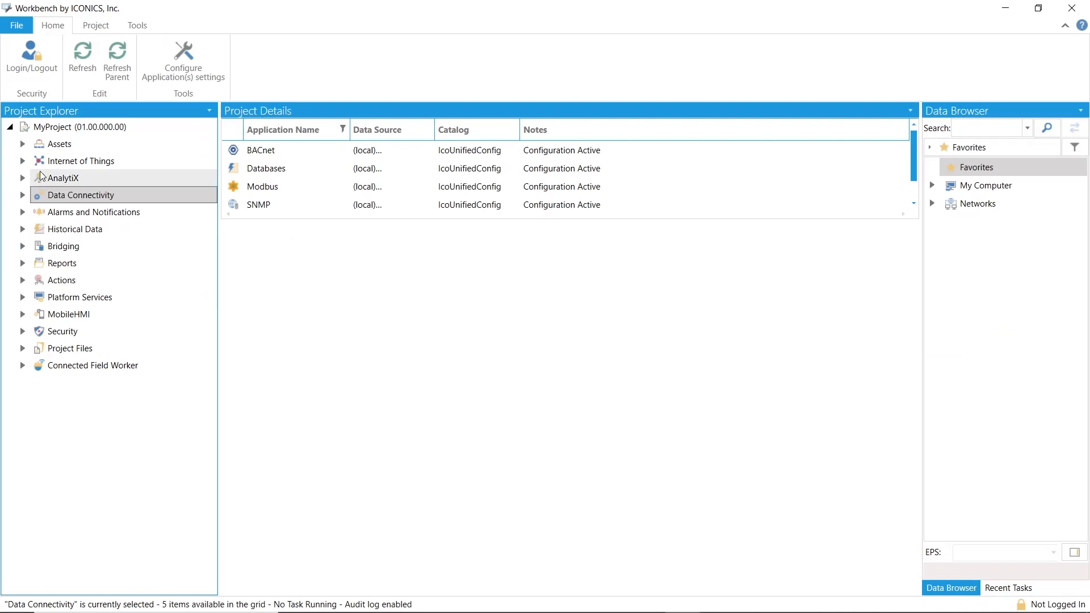
Step: Switch to Workbench and open the Level property of Lift Station 1 under Water Treatment, Foxborough, Lift Stations in the equipment assets
left_click(23, 144)
left_click(36, 161)
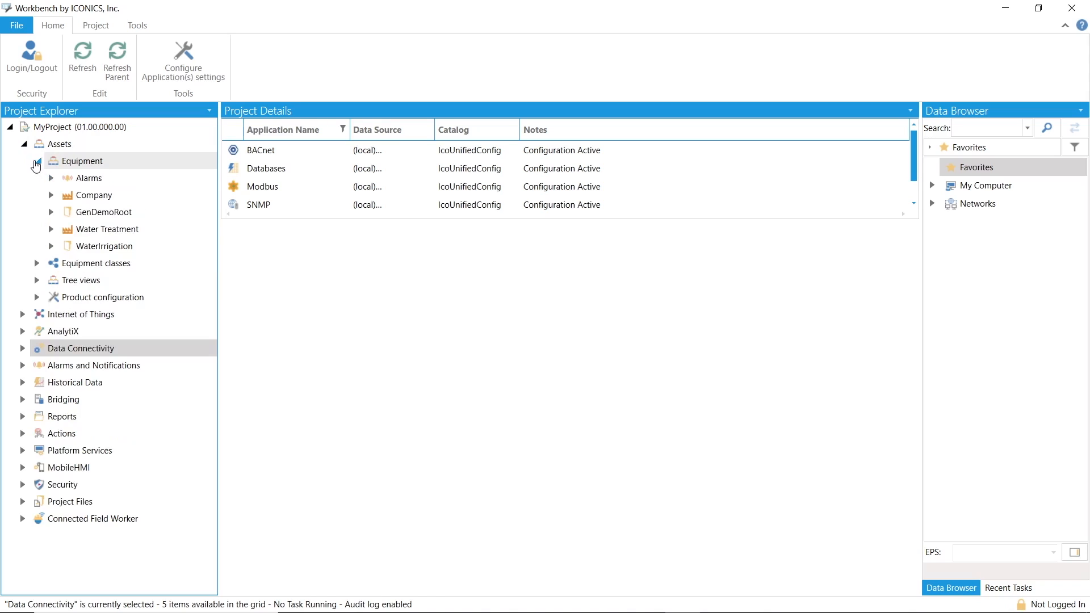
left_click(38, 162)
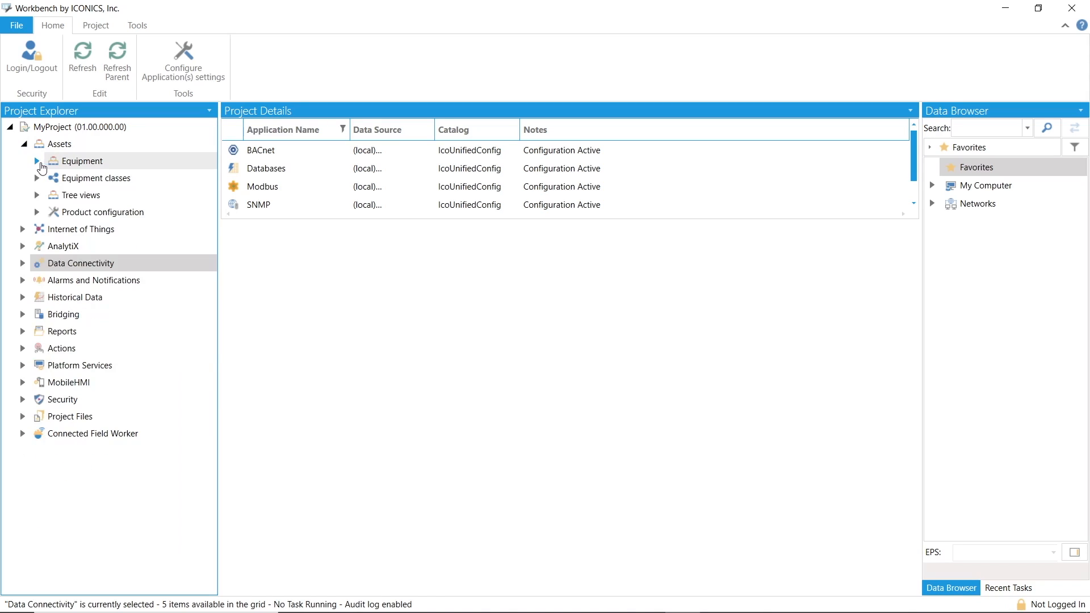
left_click(39, 162)
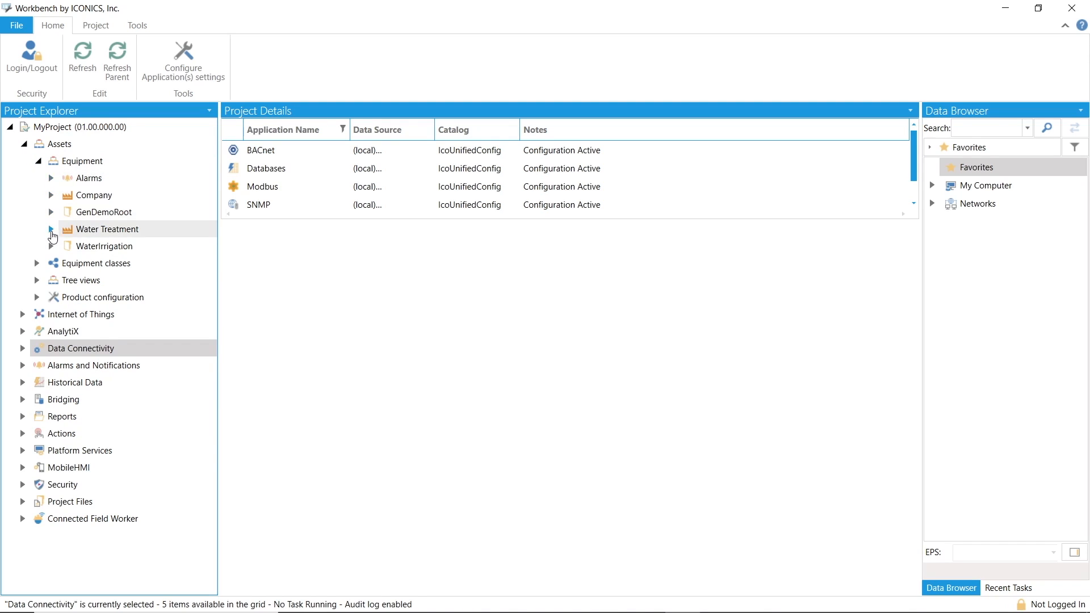
left_click(51, 230)
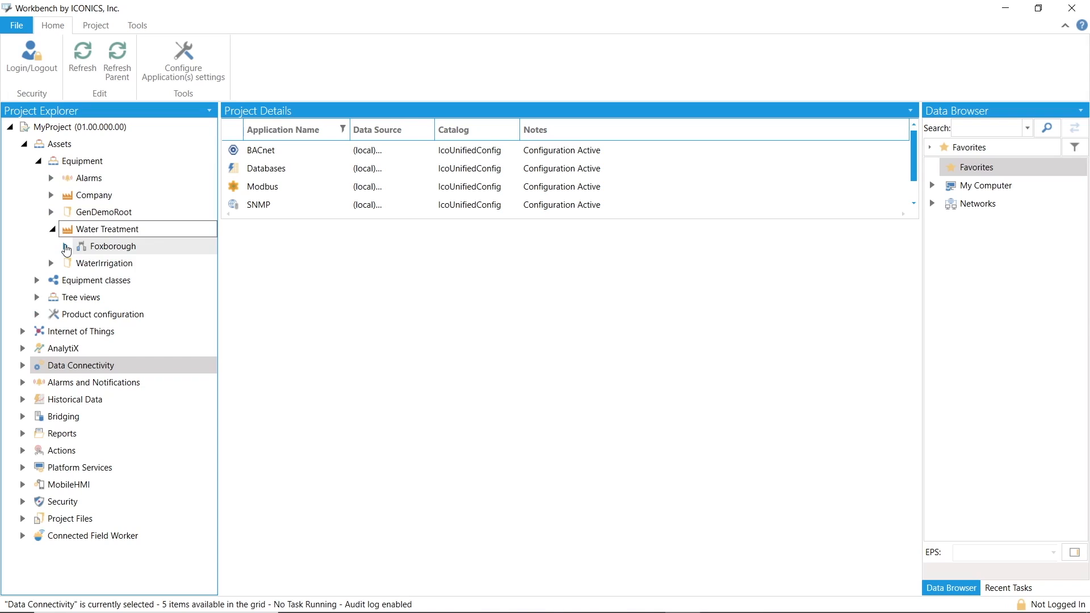
left_click(66, 246)
left_click(80, 263)
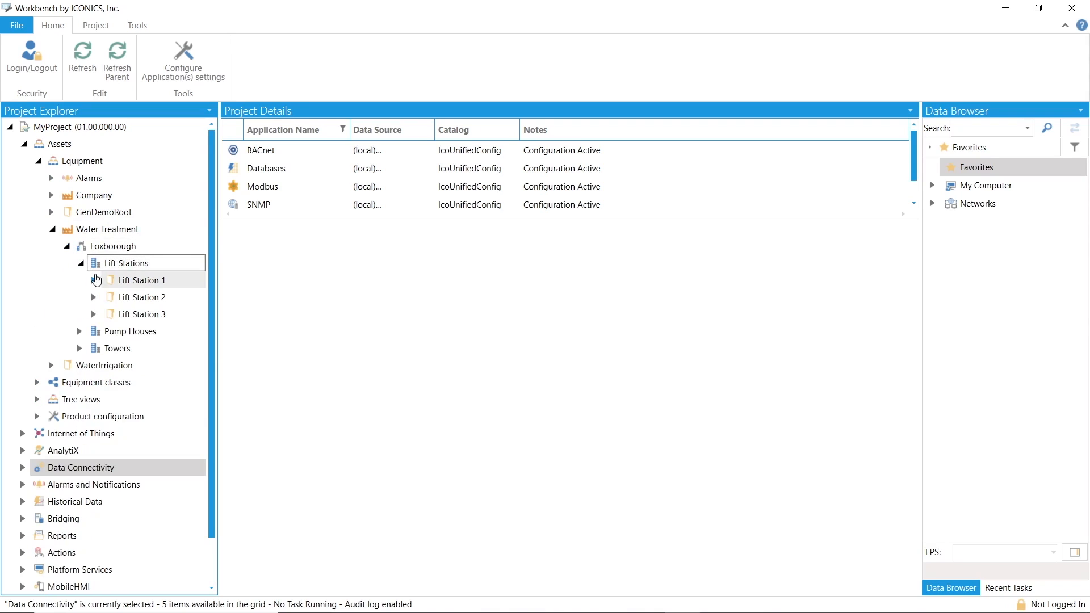
left_click(94, 280)
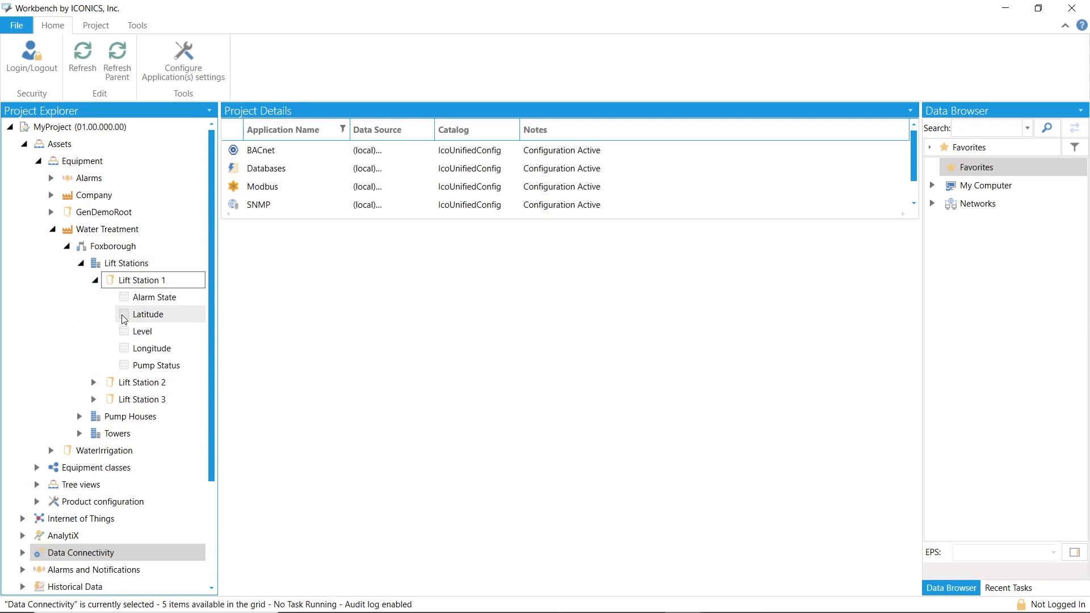
left_click(153, 333)
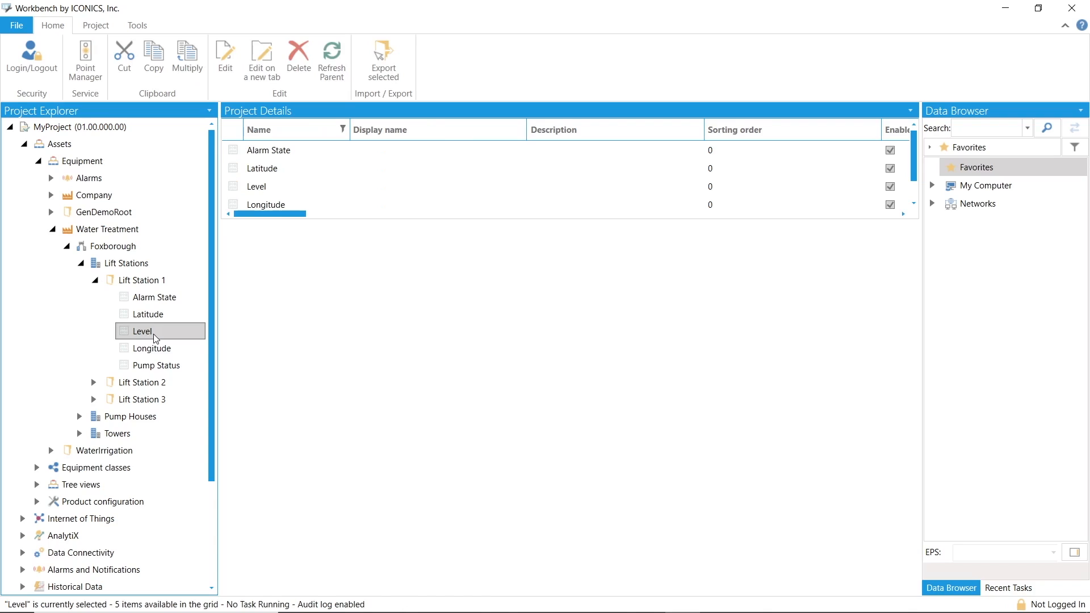
double_click(153, 334)
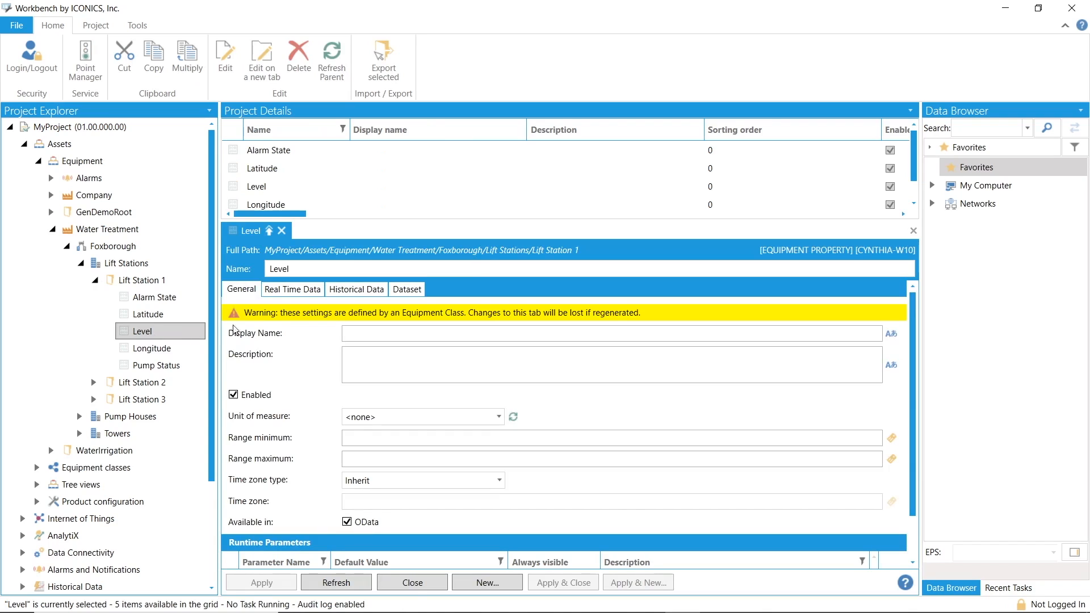
left_click(291, 292)
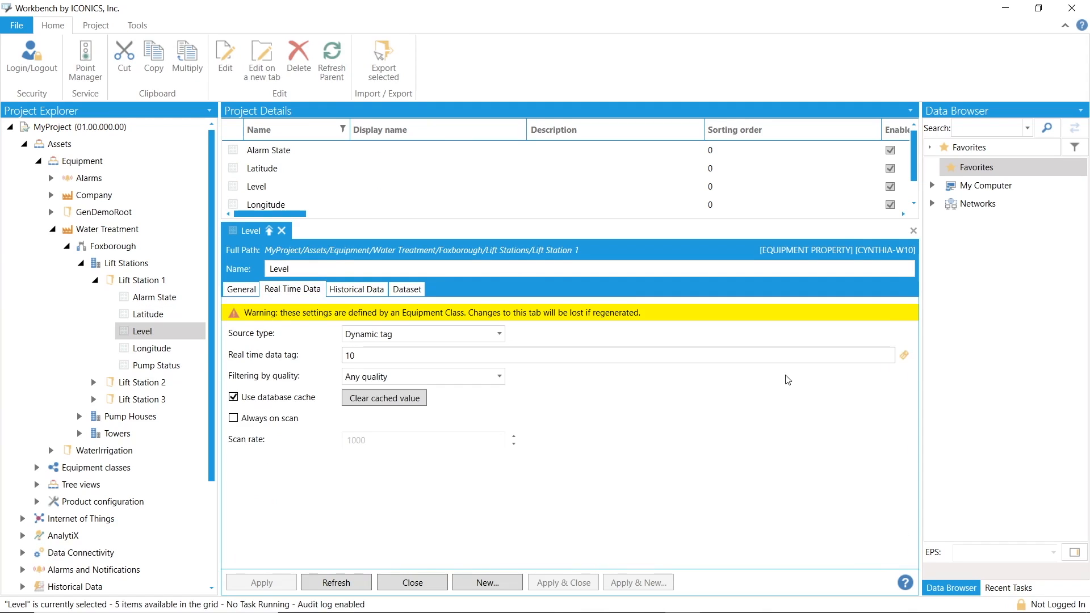
left_click(905, 356)
left_click(265, 202)
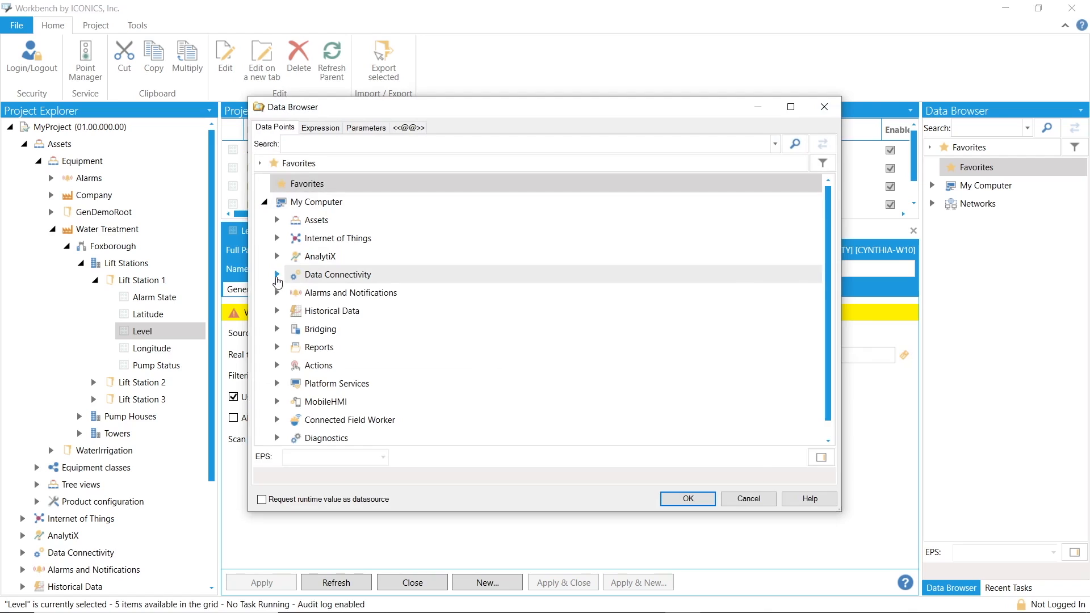
left_click(277, 275)
left_click(292, 347)
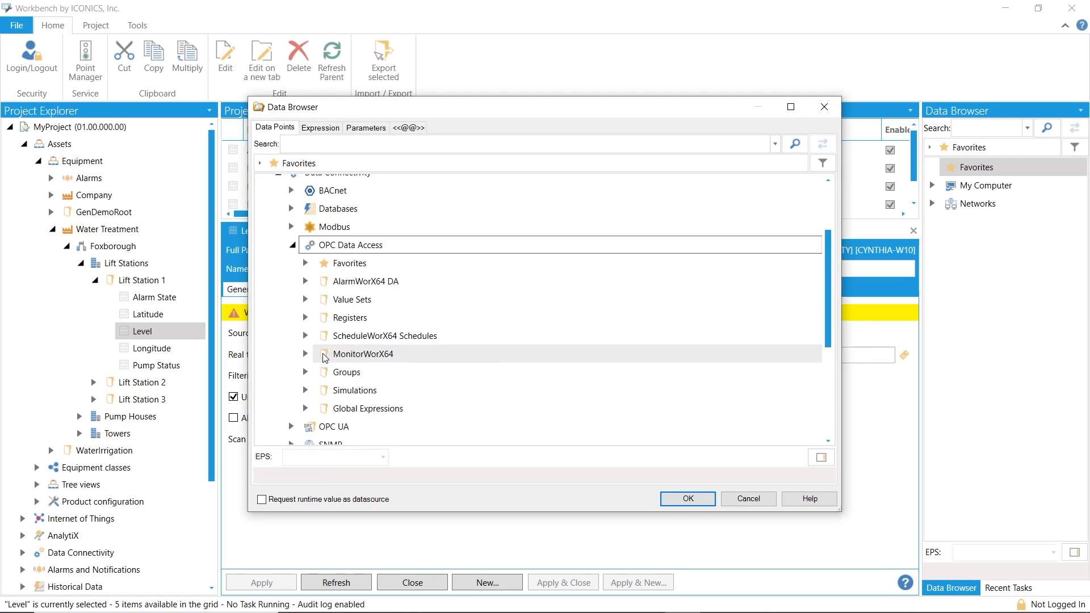
left_click(305, 390)
left_click(319, 324)
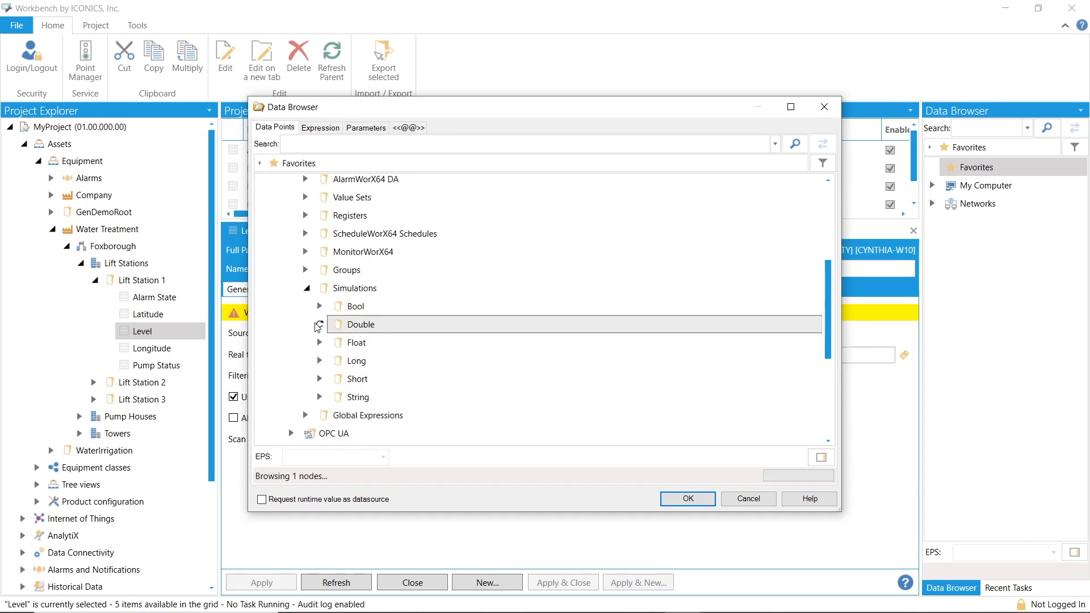
scroll(322, 332, "down", 3)
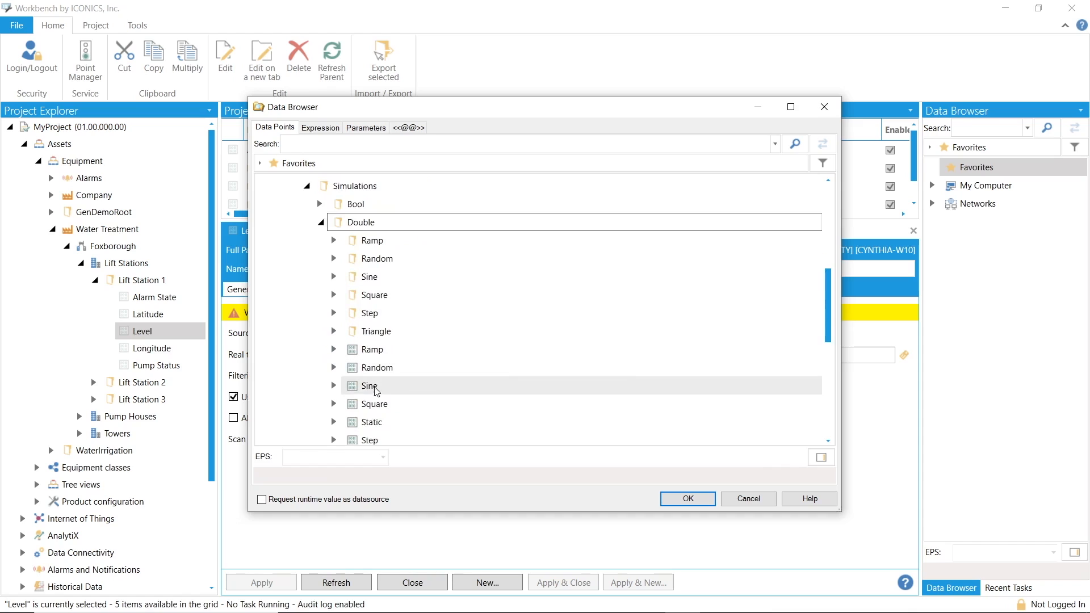
left_click(392, 380)
left_click(689, 498)
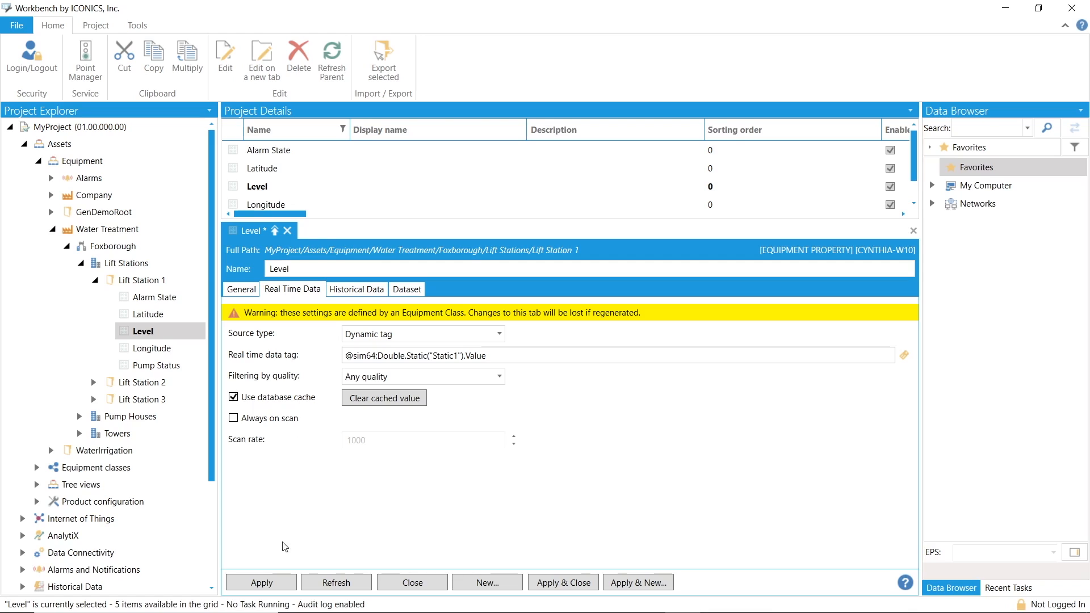
left_click(277, 585)
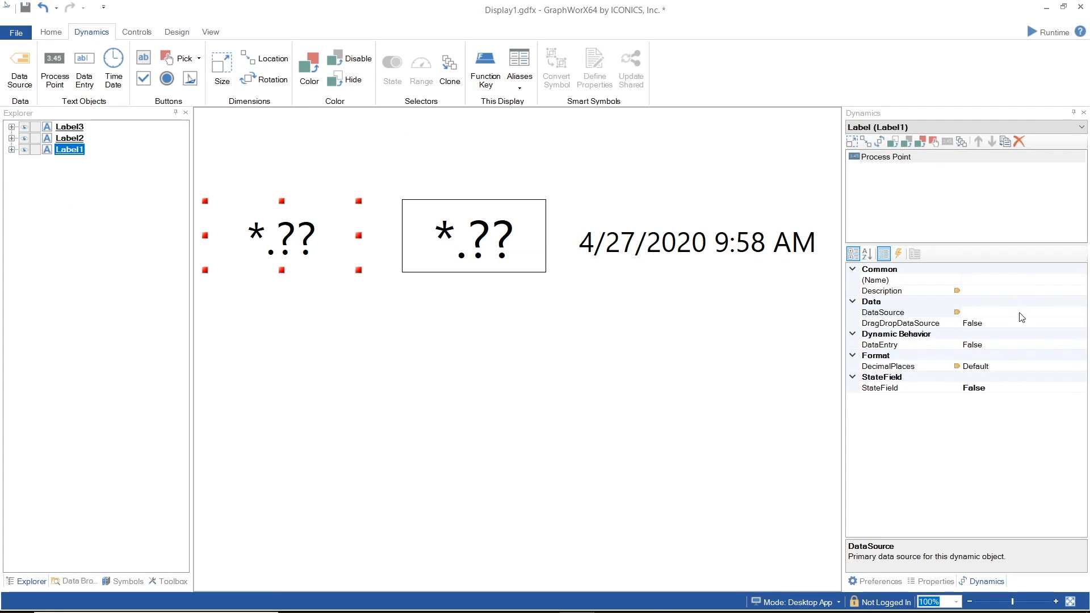
Step: Back in GraphWorX64, set the process point's data source to Level of Lift Station 1 from the Water Treatment, Foxborough assets
left_click(1021, 313)
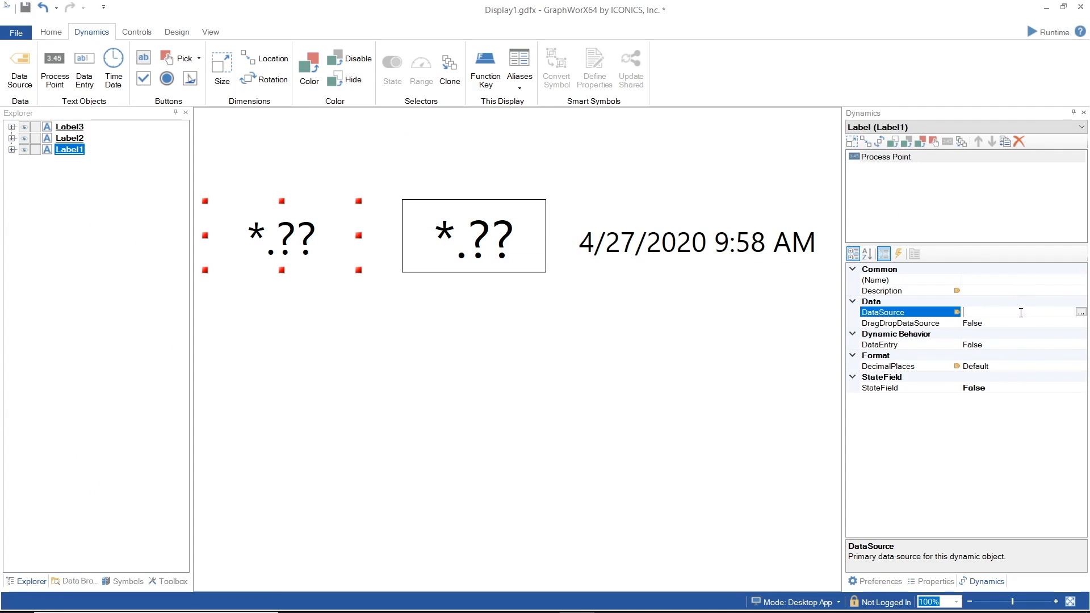
left_click(1081, 312)
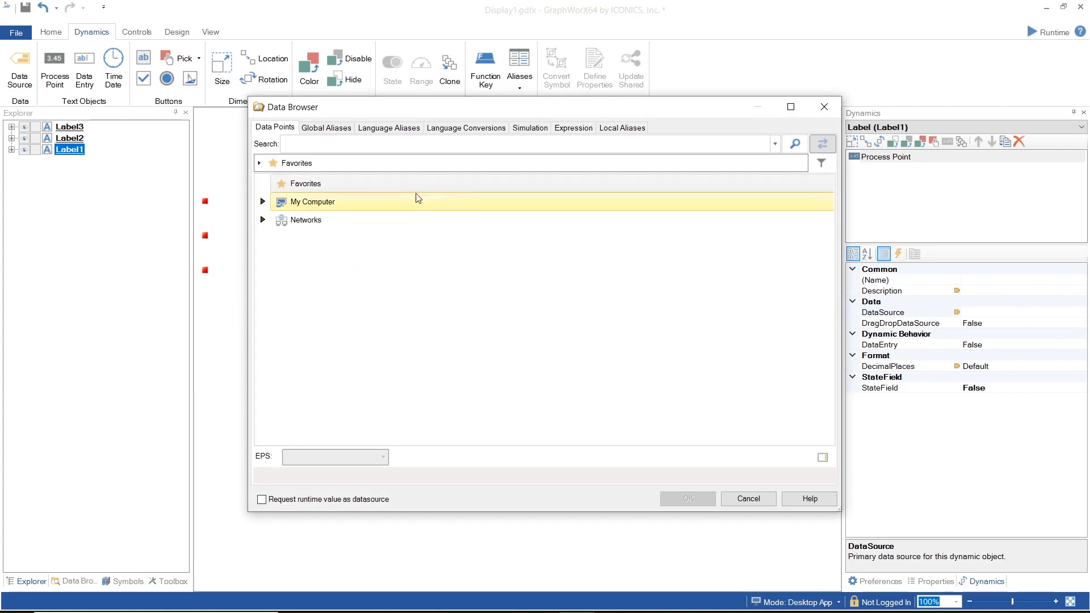
left_click(262, 202)
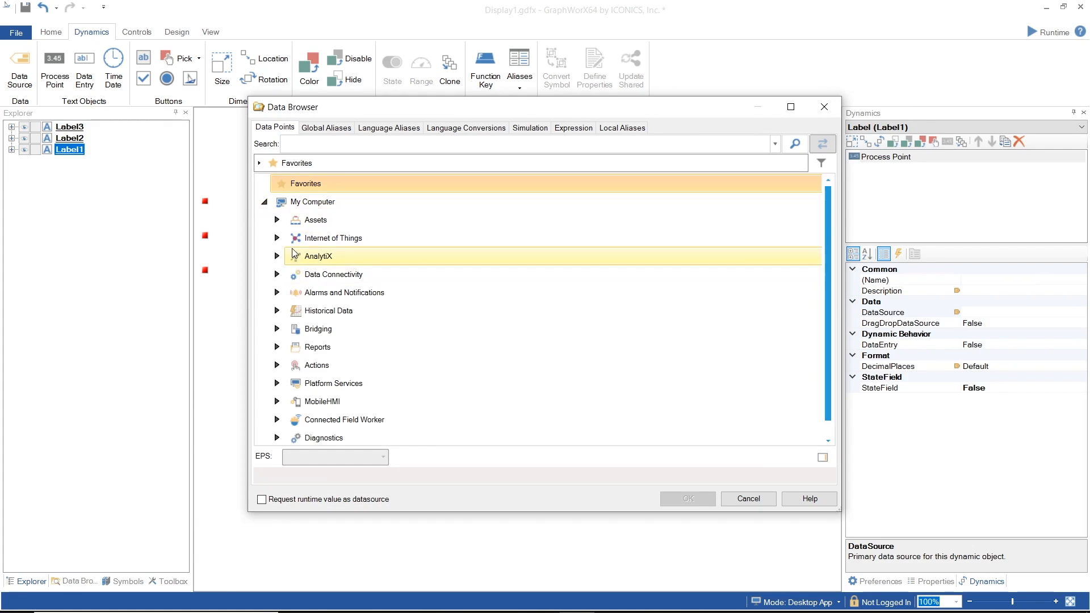
left_click(277, 220)
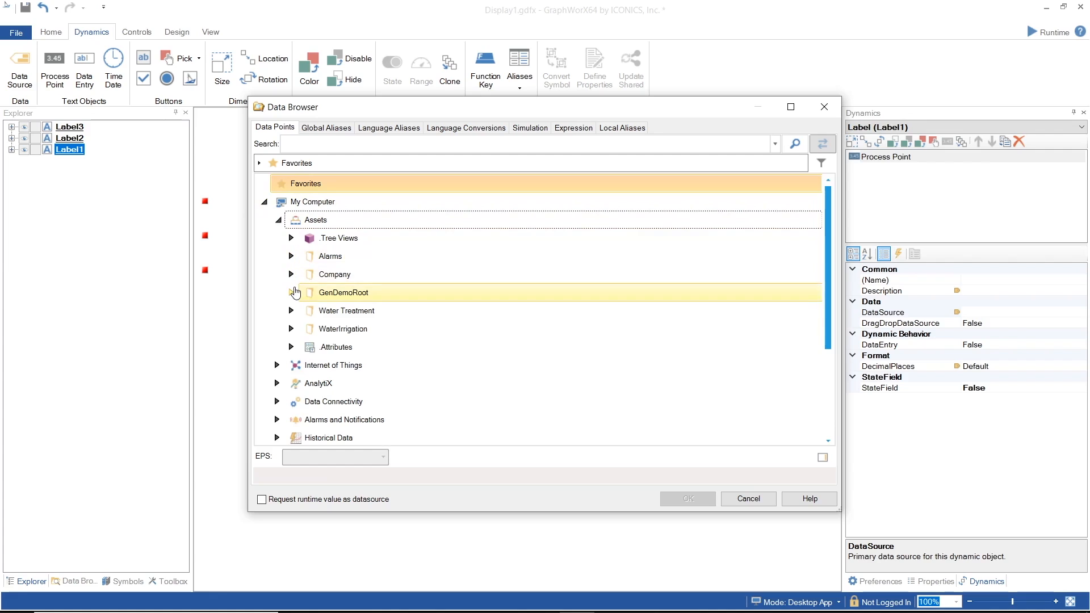
left_click(292, 310)
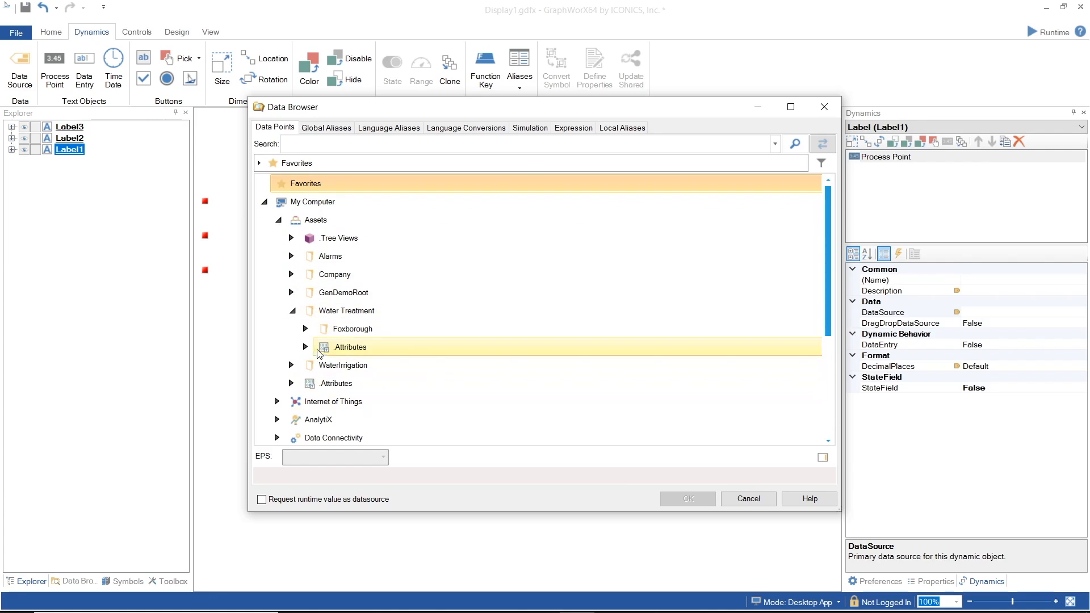
left_click(322, 347)
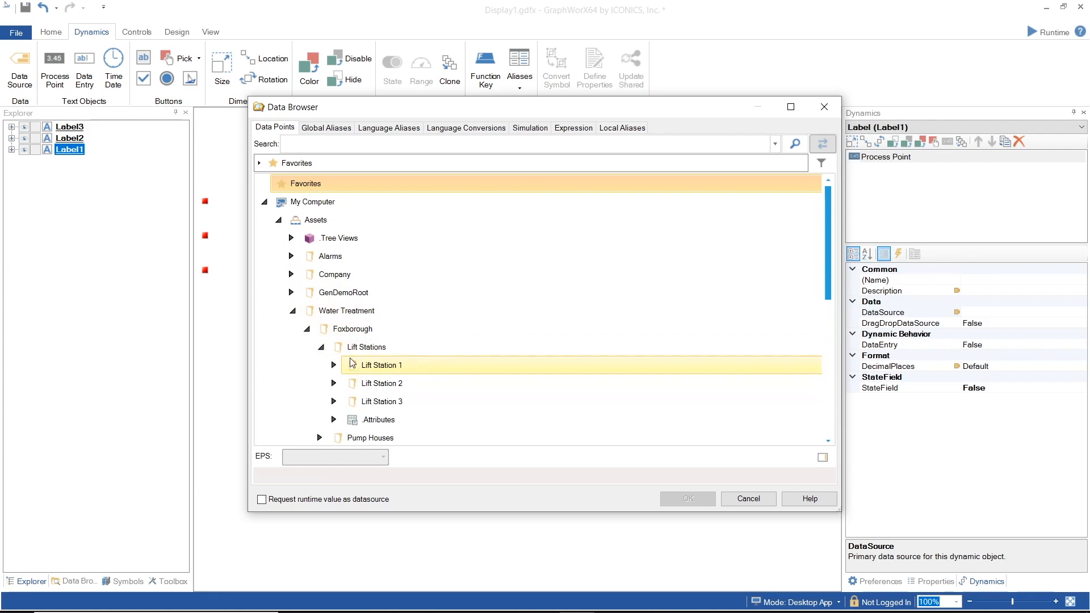
left_click(333, 365)
scroll(375, 387, "down", 1)
left_click(384, 386)
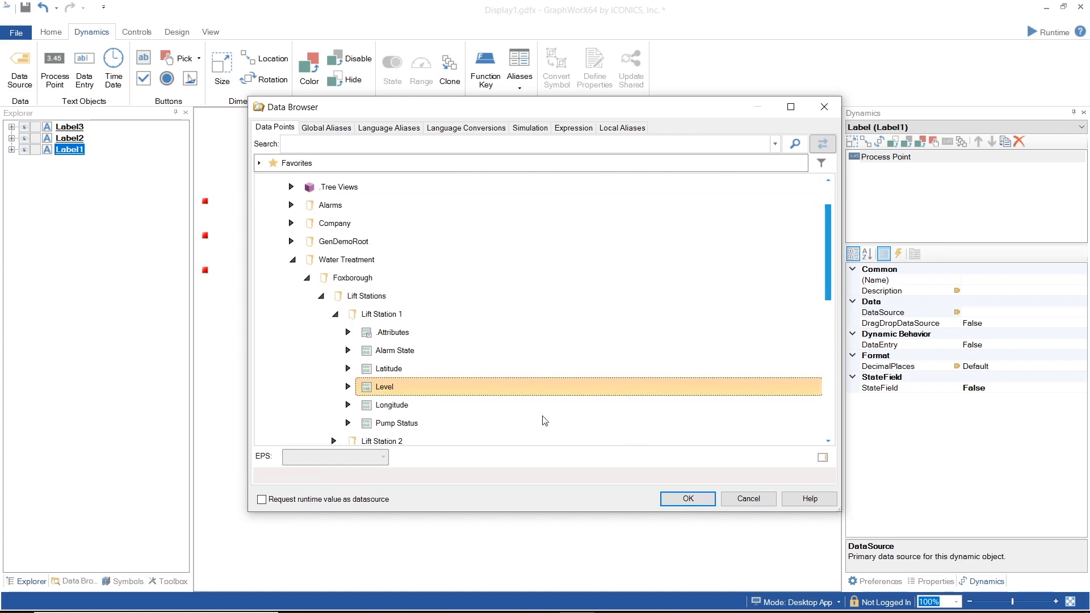
left_click(689, 499)
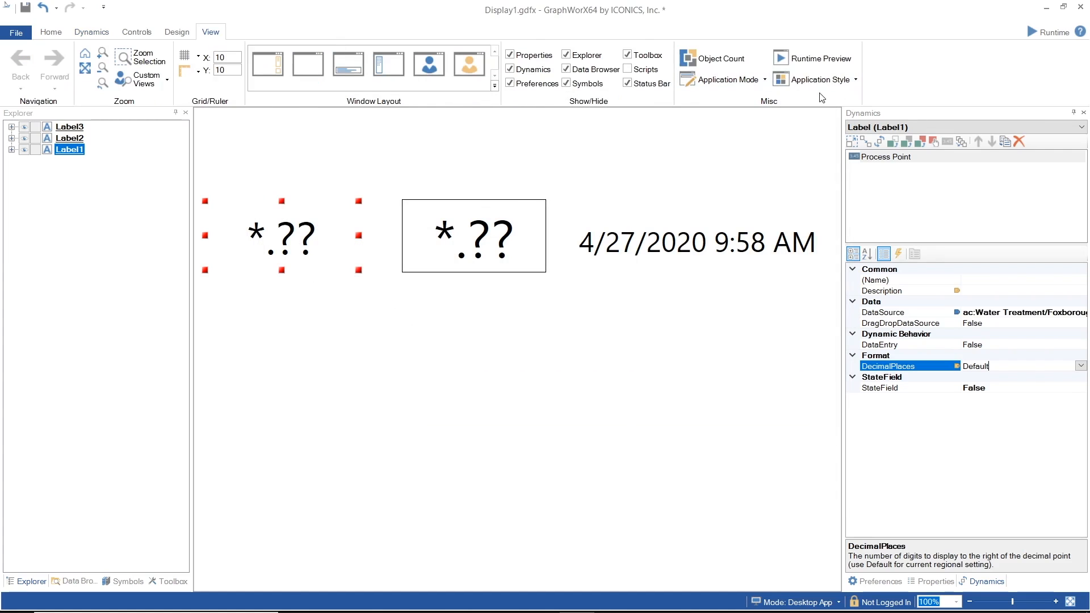
Step: Change the application mode so that the extended list of dynamic properties is shown
left_click(821, 79)
left_click(729, 79)
left_click(739, 124)
Step: Examine the process point's extended format properties, including the prefix and postfix settings, and the StateField options
scroll(1013, 392, "down", 1)
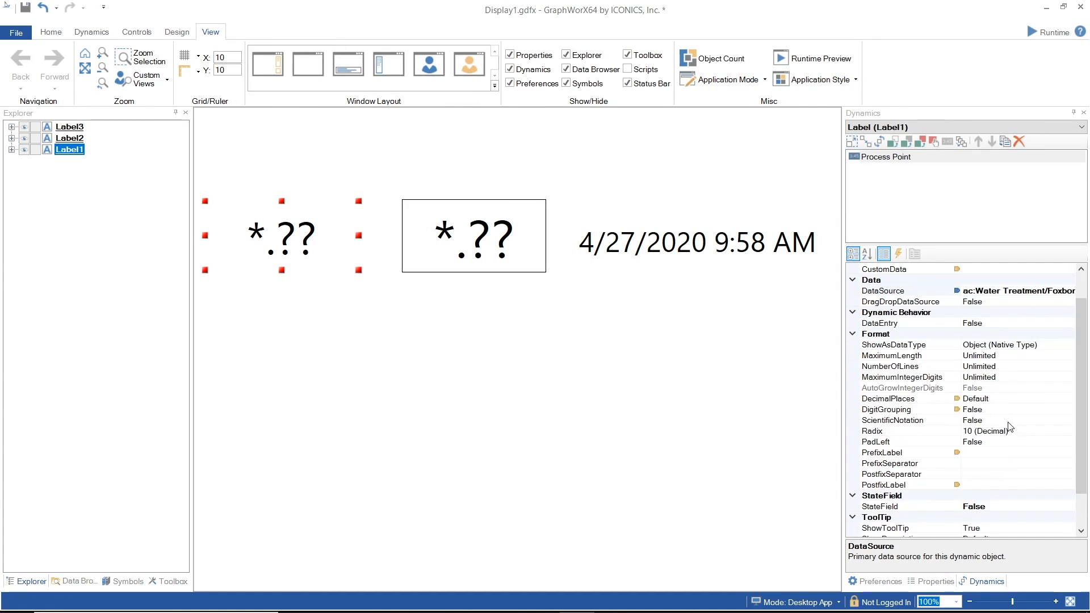
left_click(997, 457)
left_click(986, 473)
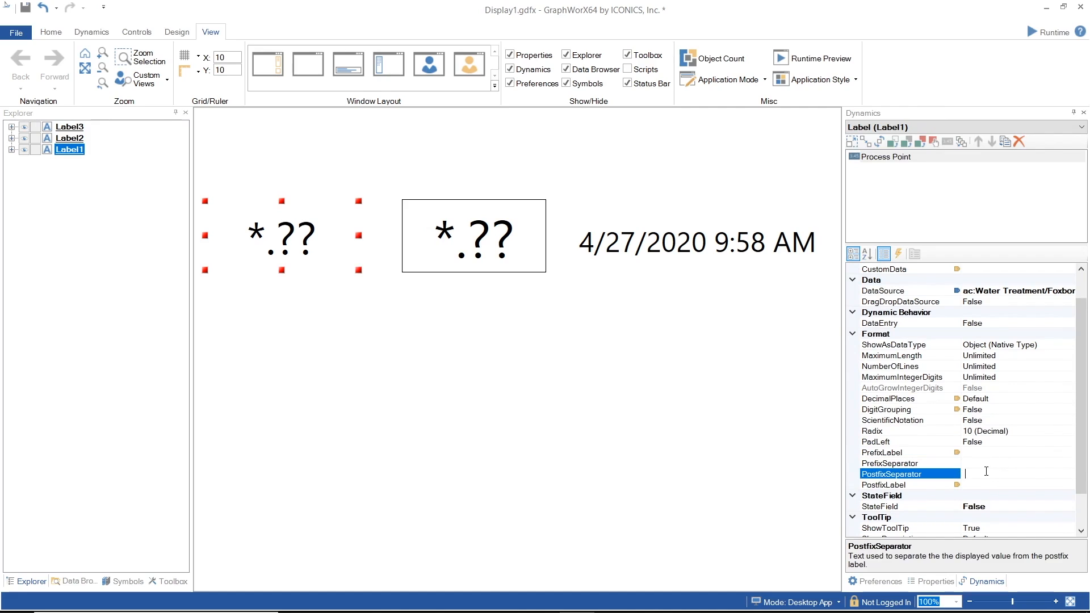
scroll(986, 472, "down", 1)
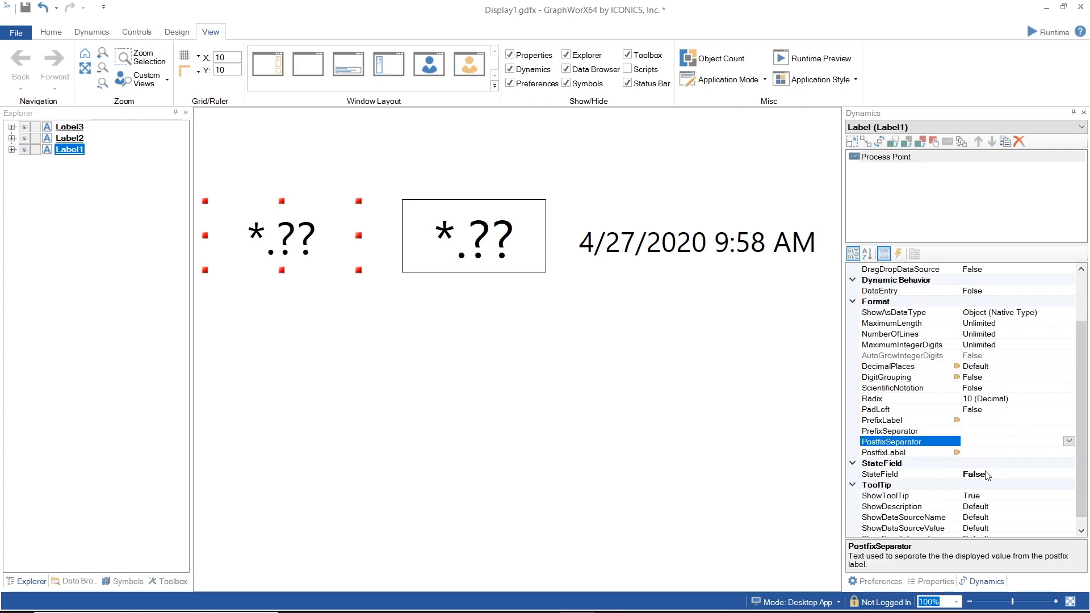
left_click(986, 475)
left_click(1069, 475)
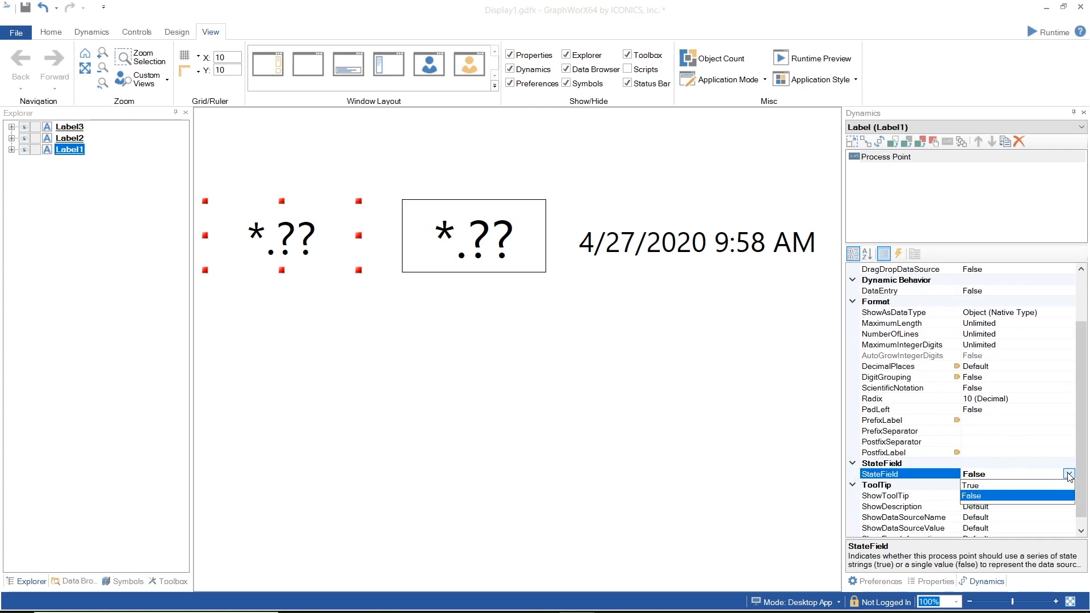
left_click(1070, 475)
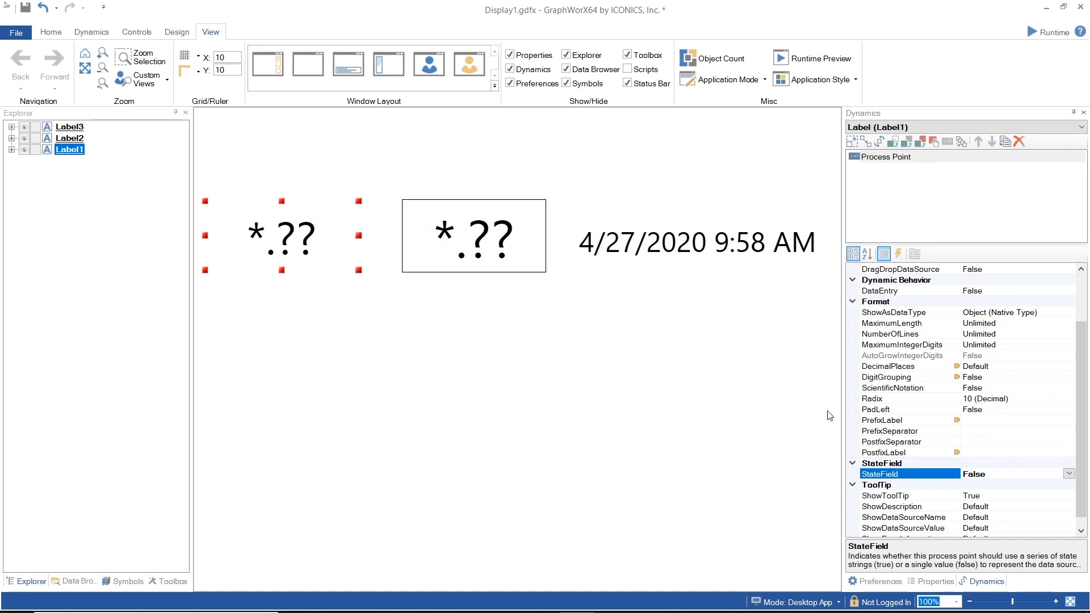
Step: Connect the bordered data entry field's data source to the data point preselected in the Data Browser
left_click(504, 234)
scroll(1049, 333, "up", 6)
left_click(1049, 323)
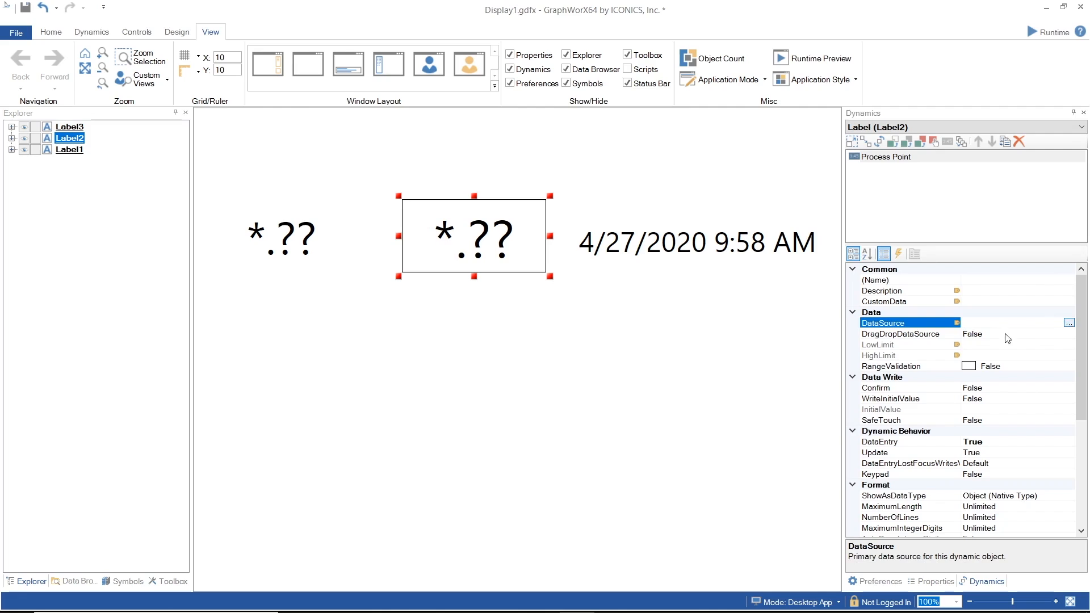
left_click(1071, 323)
left_click(688, 499)
Step: Start the display in runtime and write the value 10 through the bordered data entry field
left_click(1051, 31)
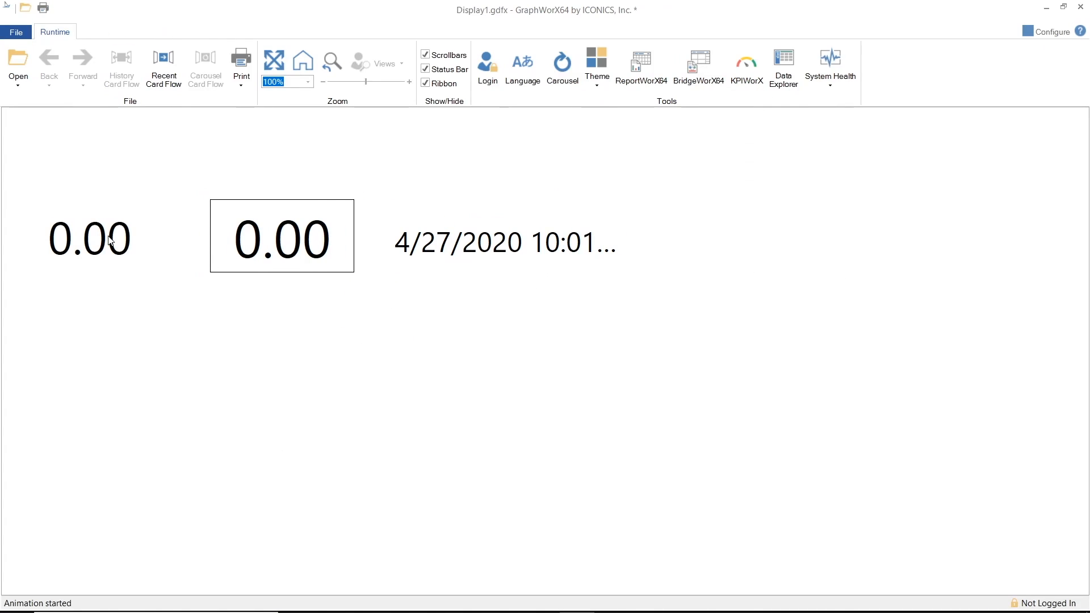
left_click(295, 234)
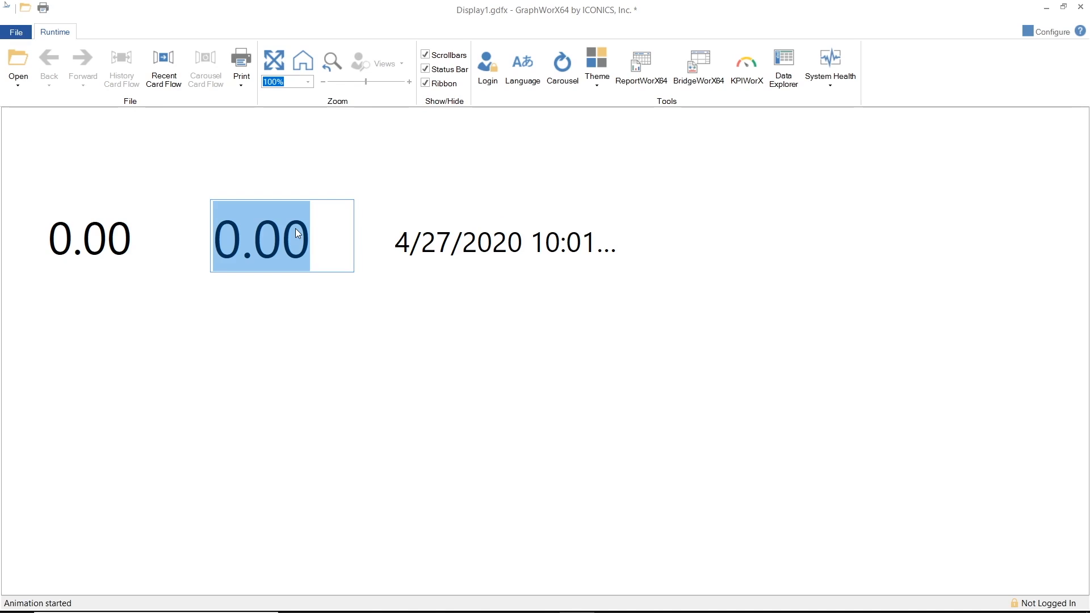
left_click(100, 243)
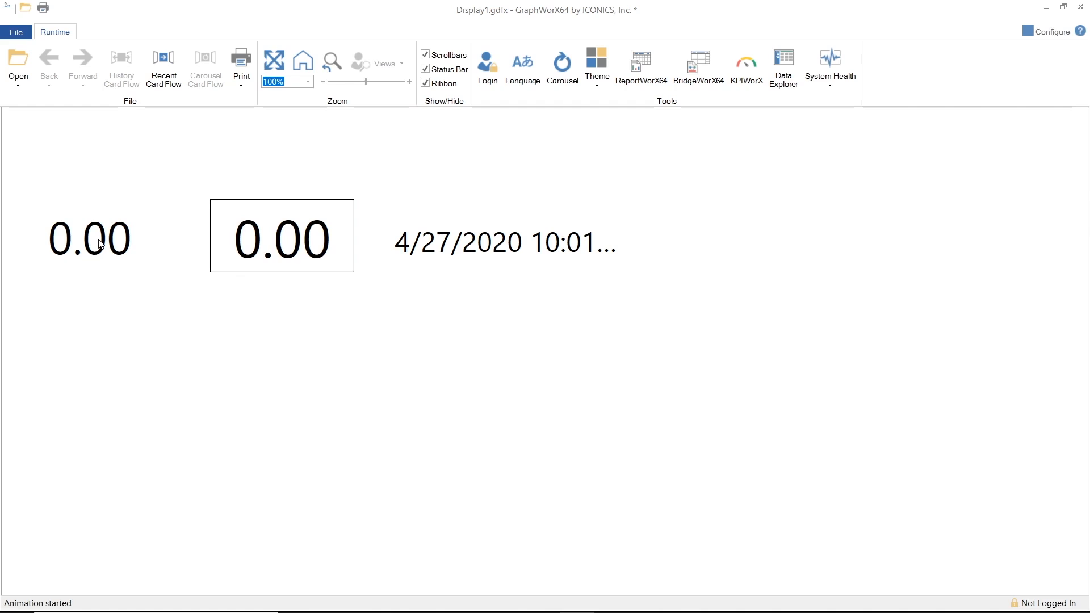
left_click(253, 254)
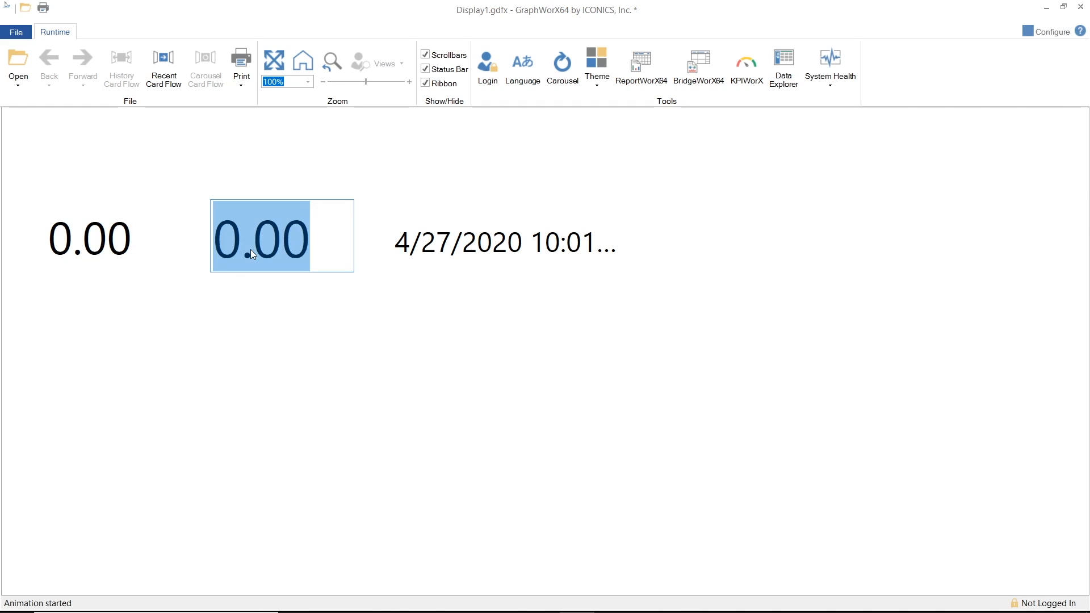
type("10")
key("Return")
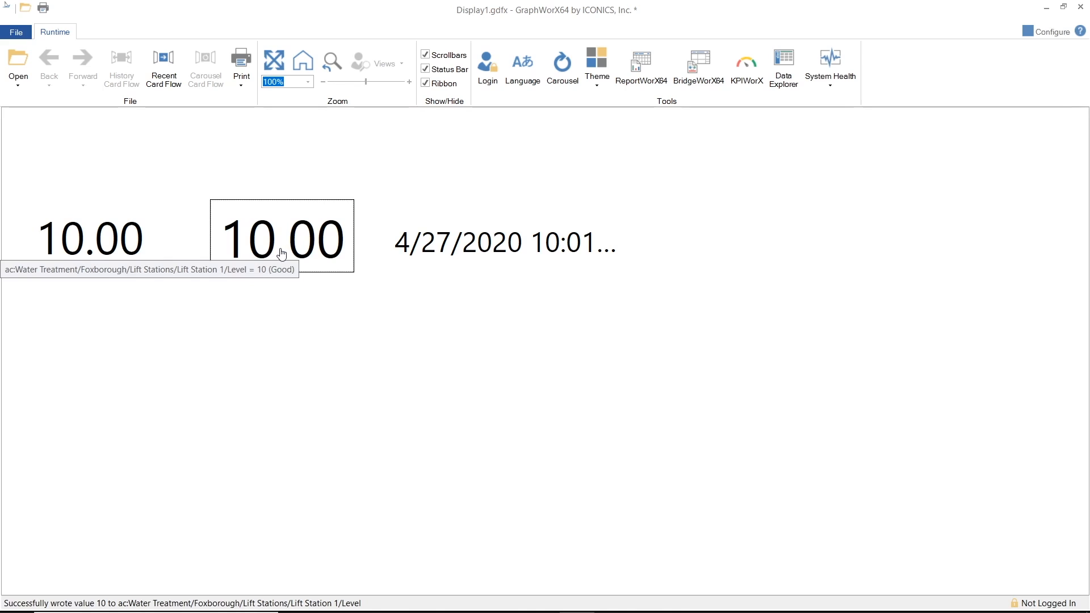
Step: Write the value 15 through the bordered data entry field and return to configuration mode
left_click(280, 247)
type("15")
key("Return")
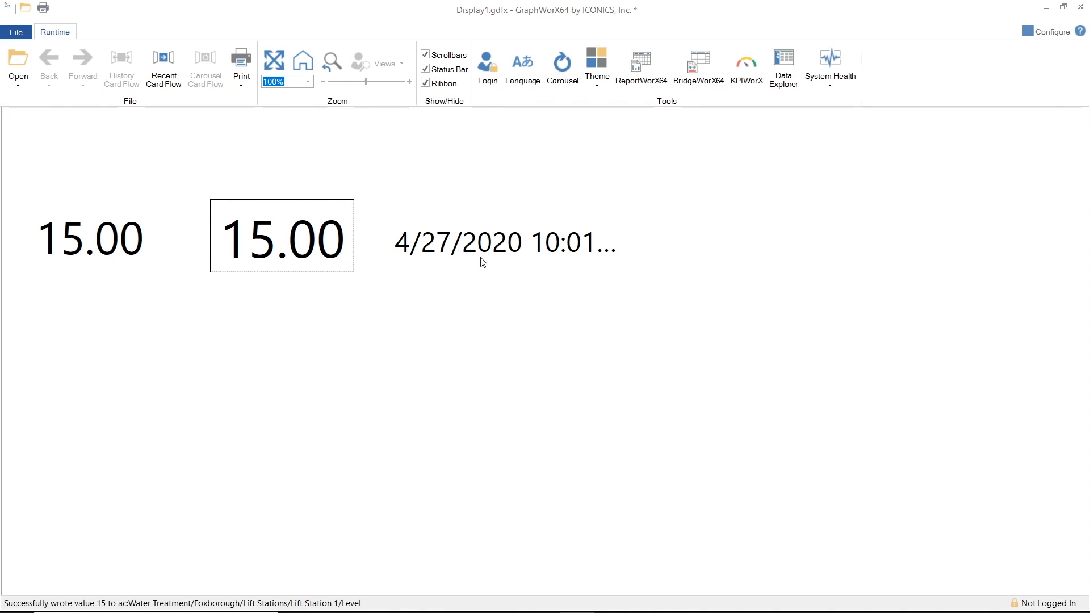
left_click(1050, 32)
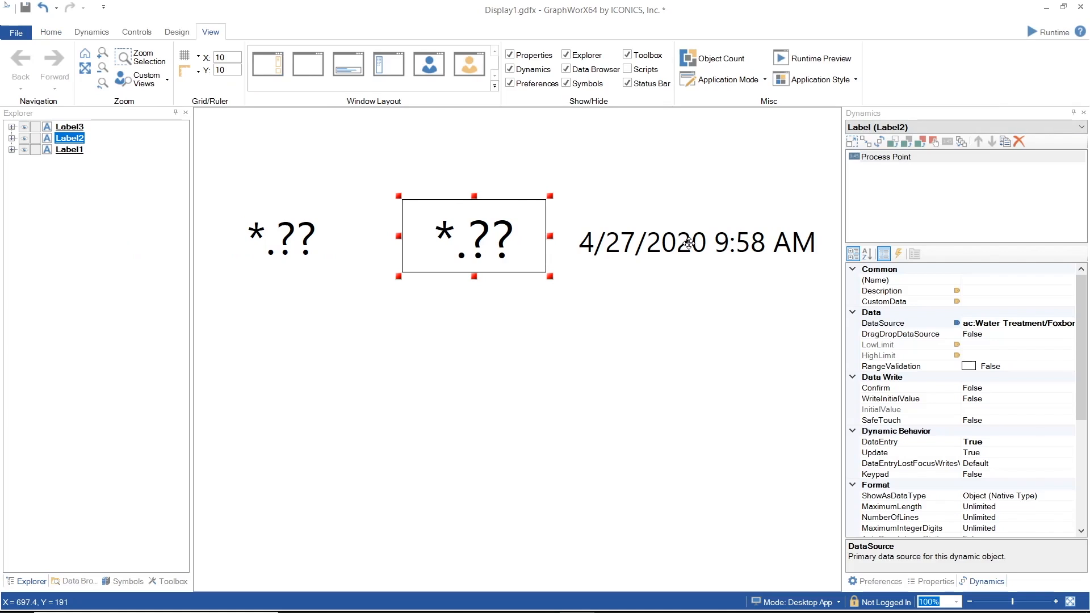
Step: Set the time/date object's data source to a local simulation variable named new with the String data type
left_click(689, 243)
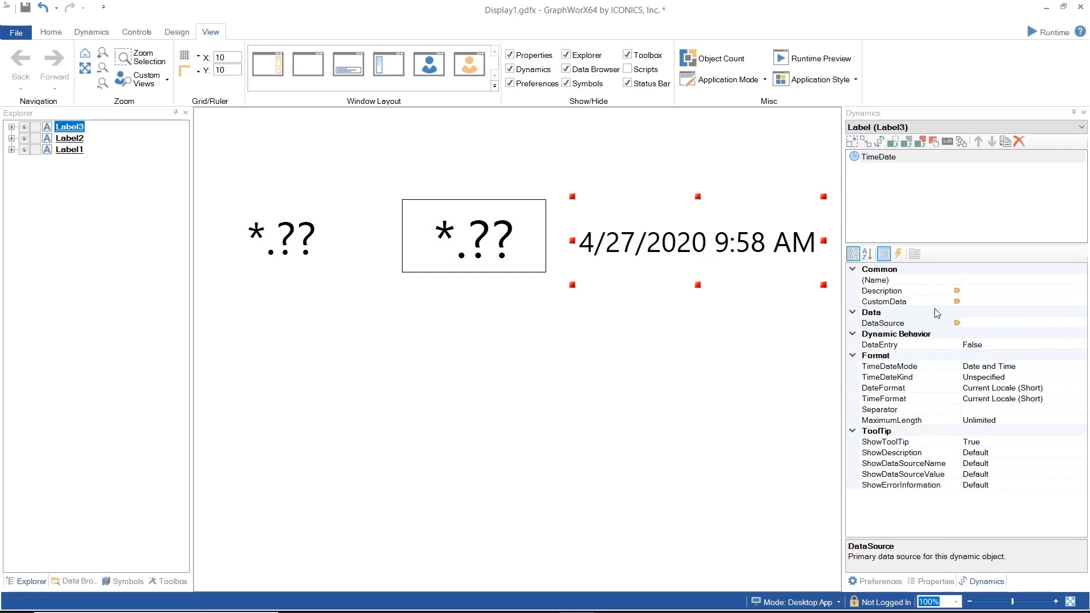
left_click(1026, 323)
left_click(1081, 324)
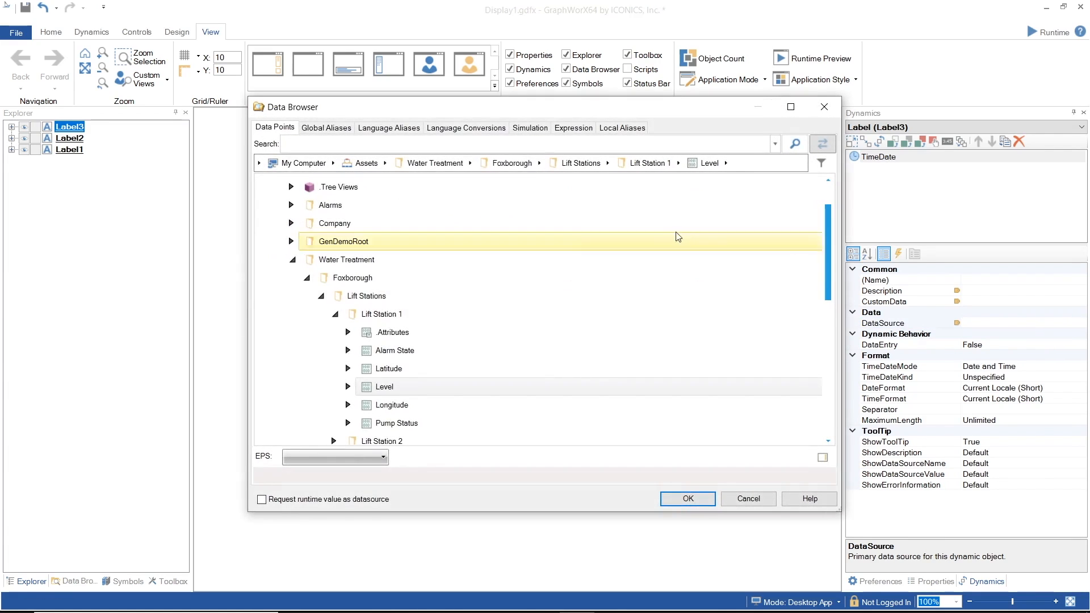
left_click(530, 128)
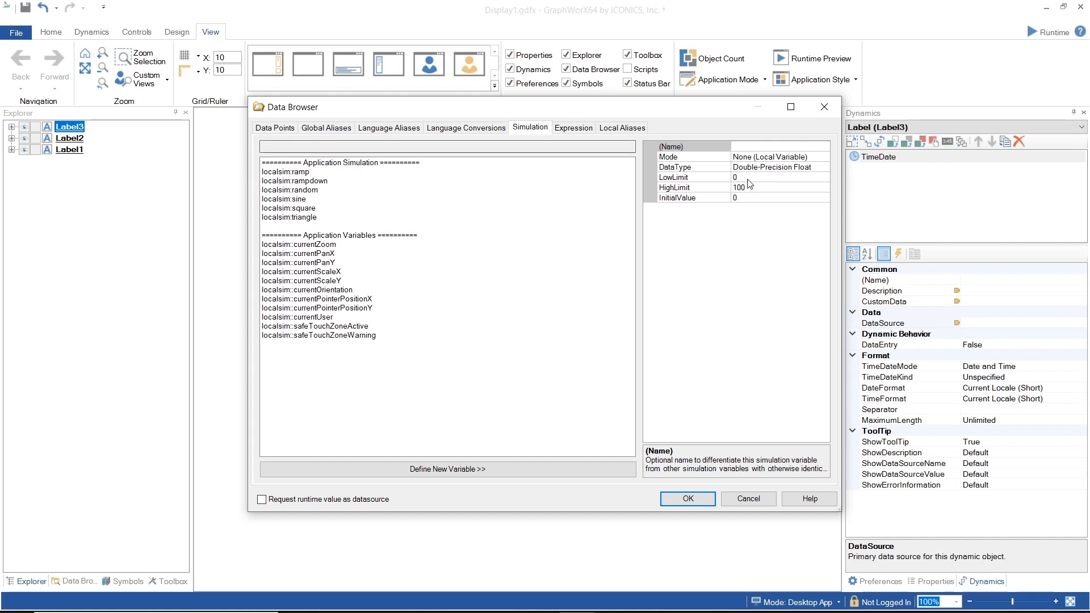
left_click(762, 146)
type("new")
left_click(779, 157)
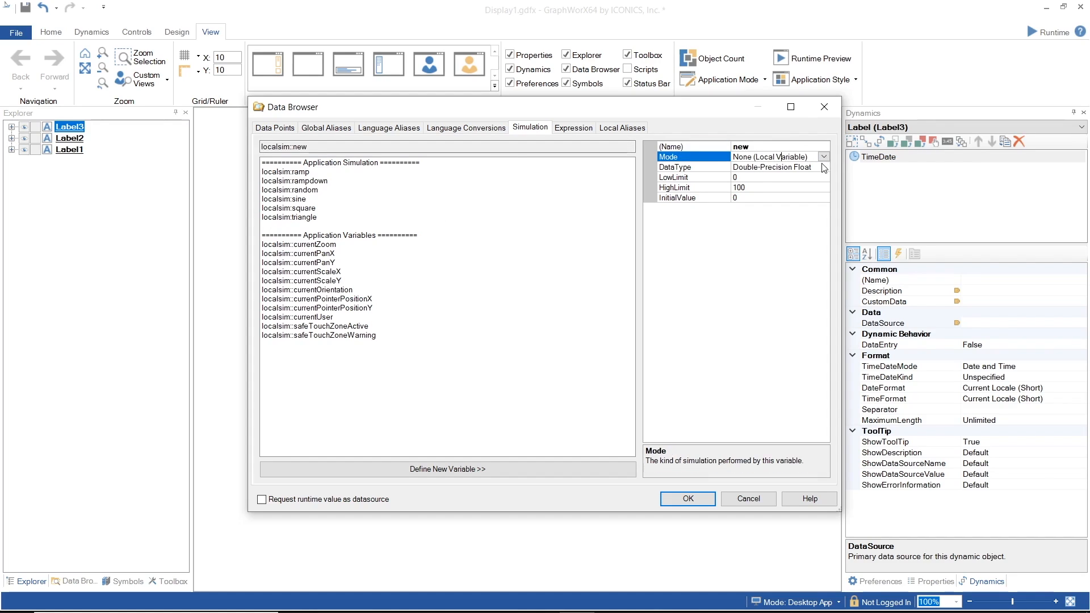
left_click(824, 167)
left_click(824, 167)
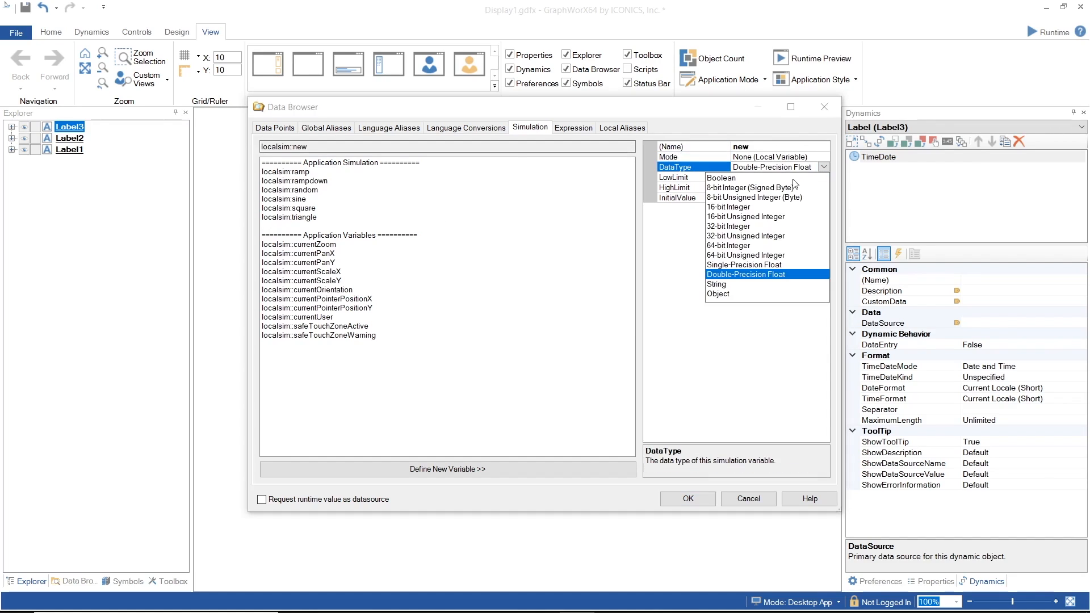
left_click(720, 284)
left_click(688, 499)
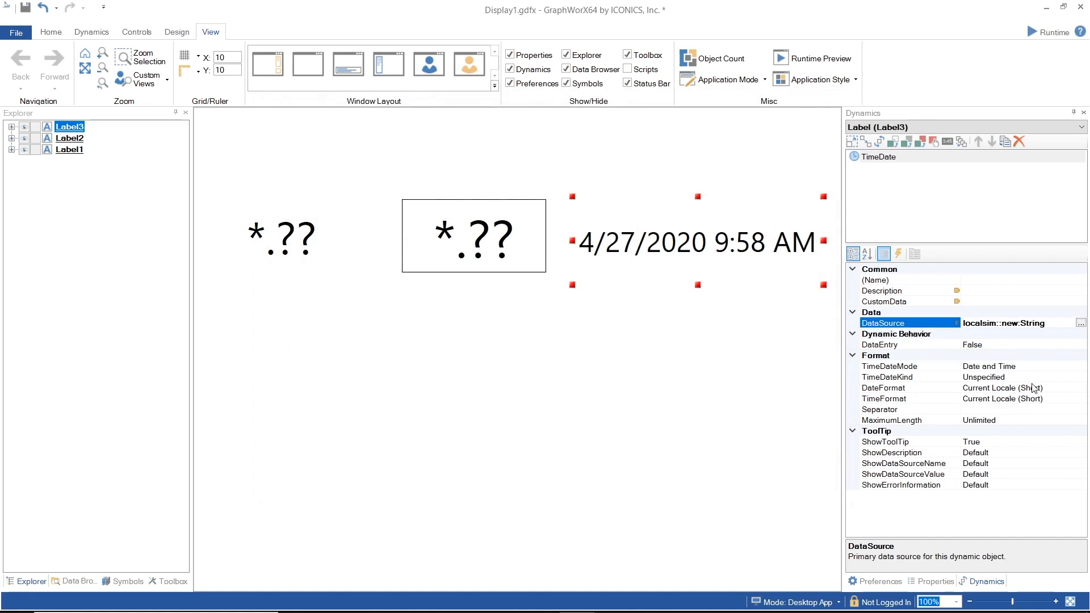
Step: Set both DataEntry and Picker to True for the time/date object
left_click(1017, 344)
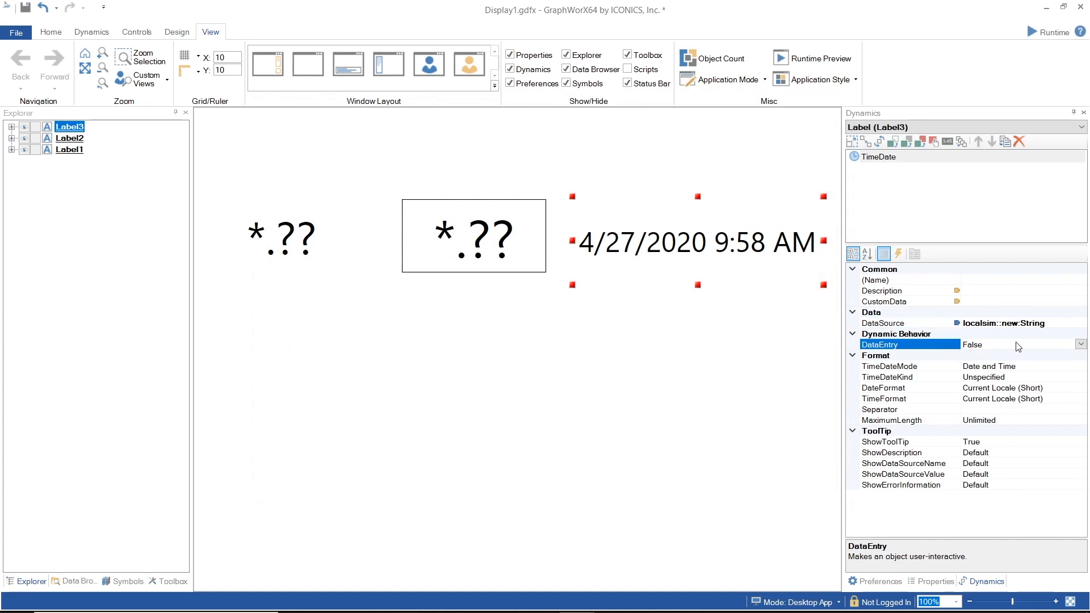
double_click(1017, 343)
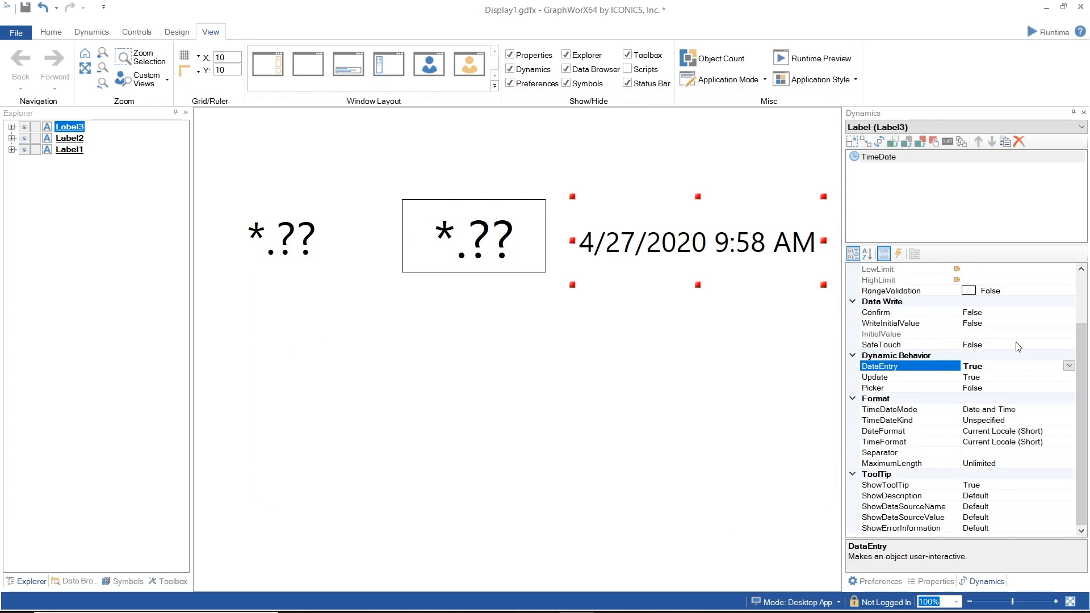
left_click(1004, 388)
left_click(1069, 388)
left_click(1055, 400)
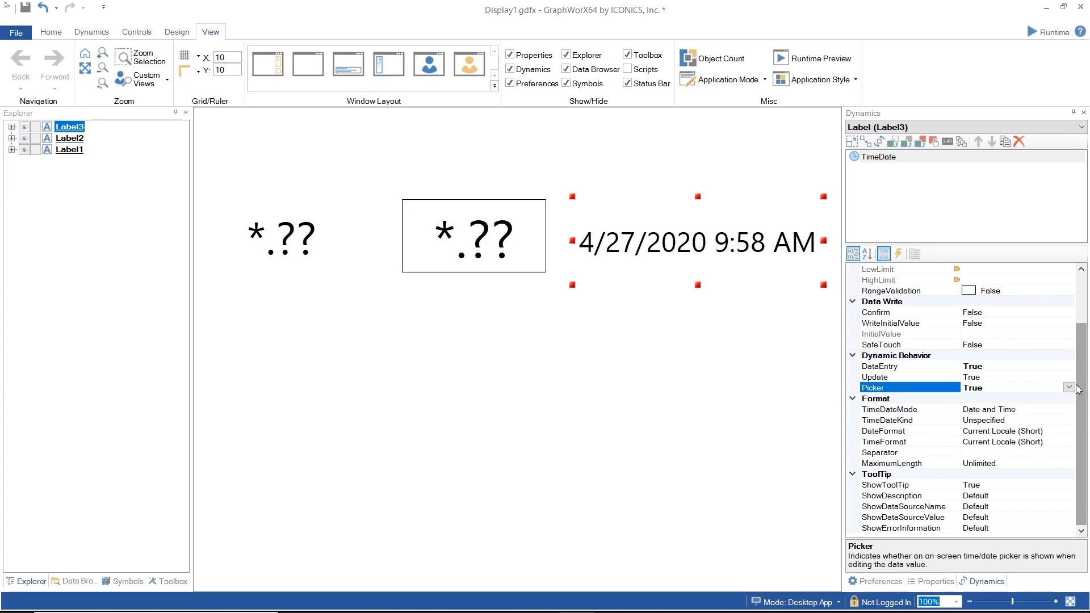
Step: Examine the TimeDateMode and TimeDateKind format options of the time/date object
left_click(1054, 410)
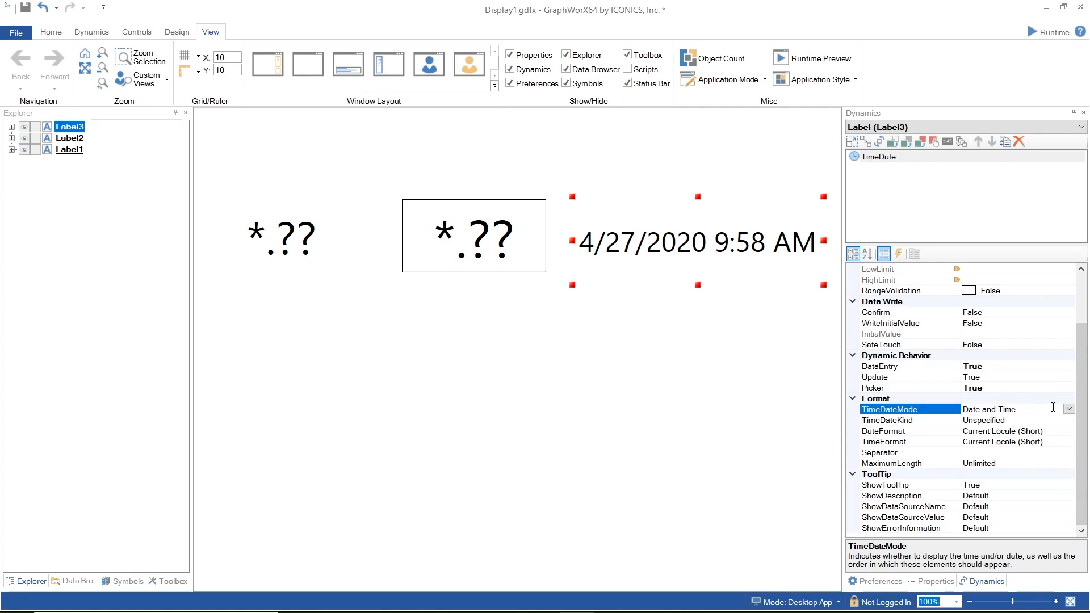
left_click(1069, 409)
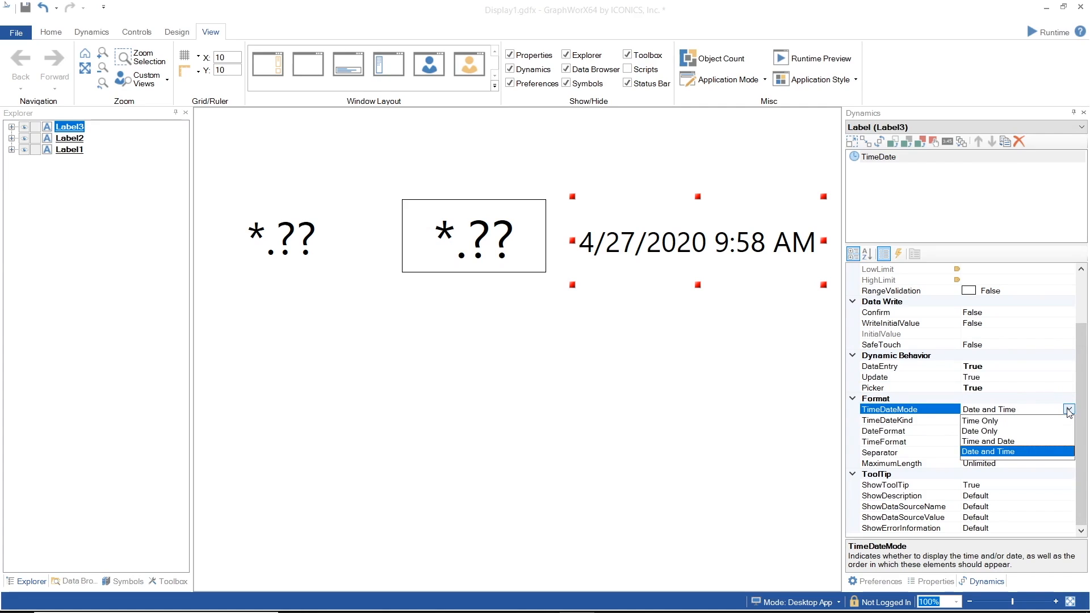
left_click(1069, 410)
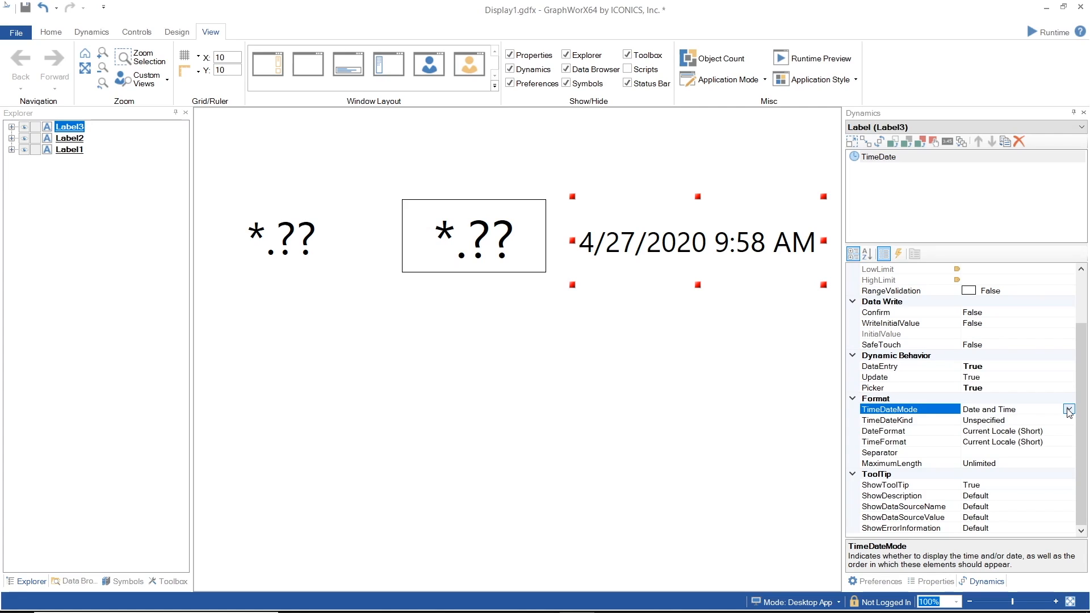
left_click(1068, 421)
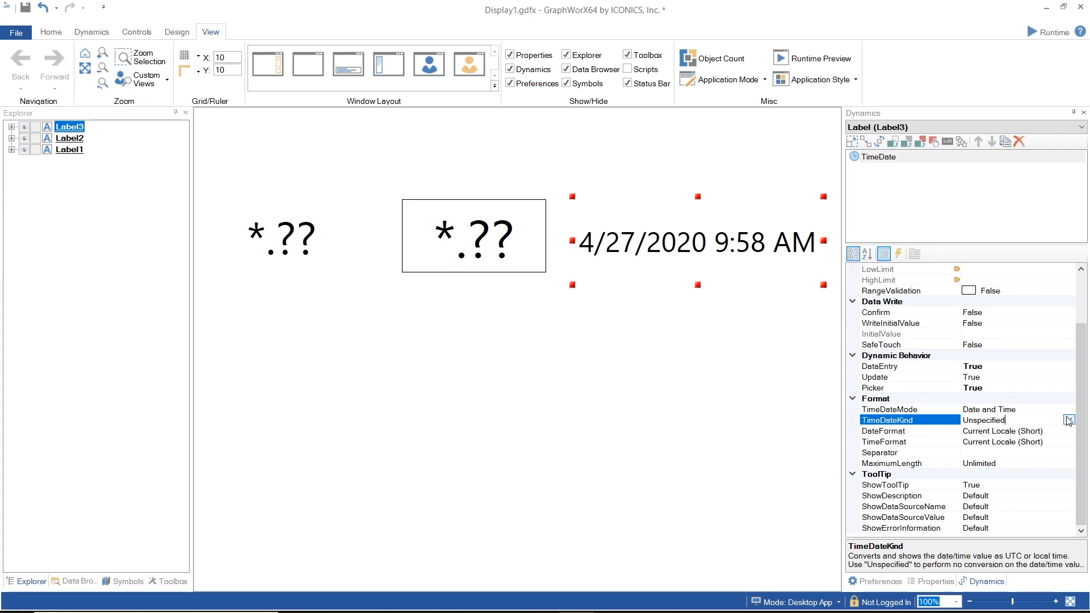
left_click(1070, 420)
left_click(1071, 422)
Step: Start runtime and set the time/date object to 4/1/2020 12:00 AM with its on-screen picker
left_click(1054, 33)
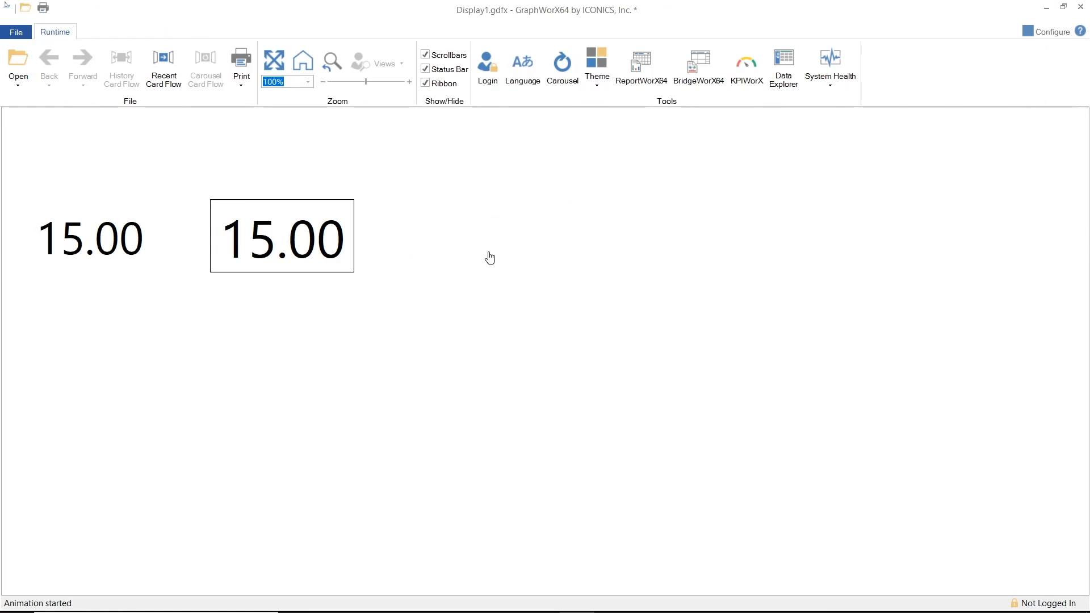
mouse_move(495, 255)
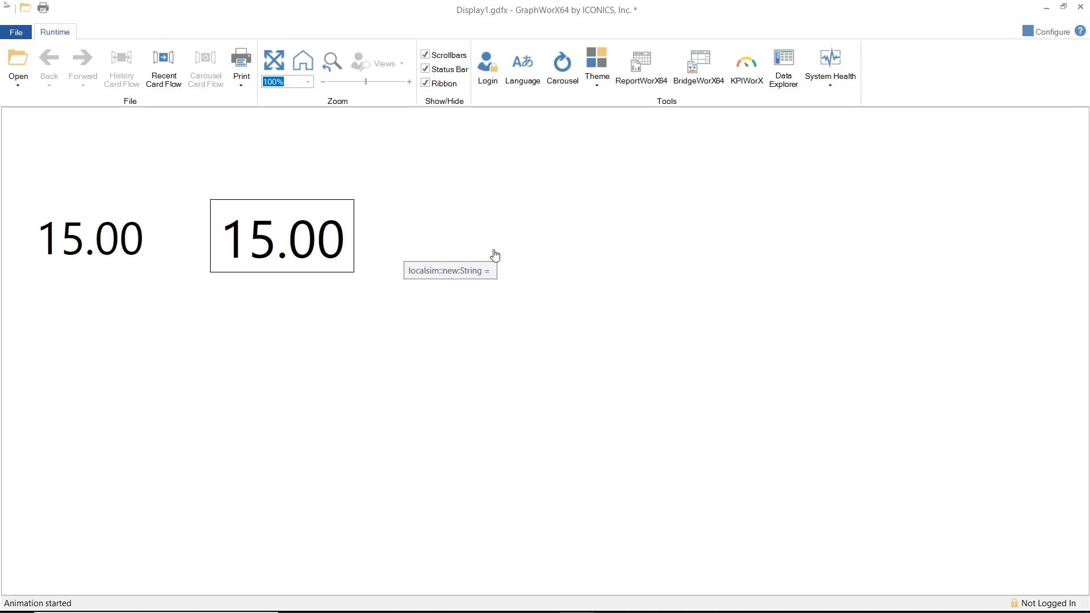
left_click(495, 255)
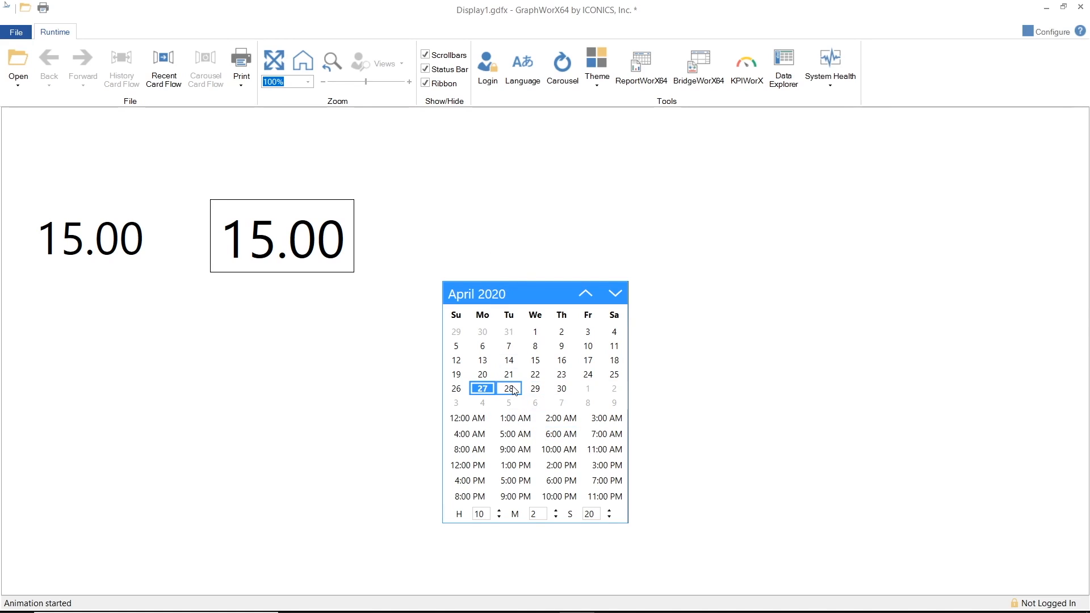
left_click(486, 425)
left_click(487, 424)
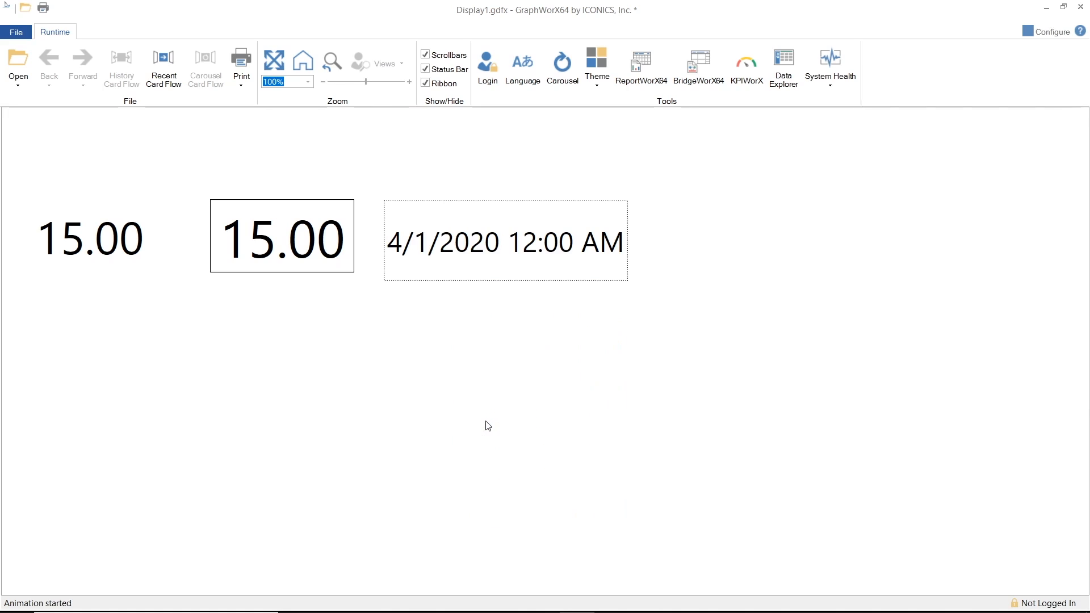